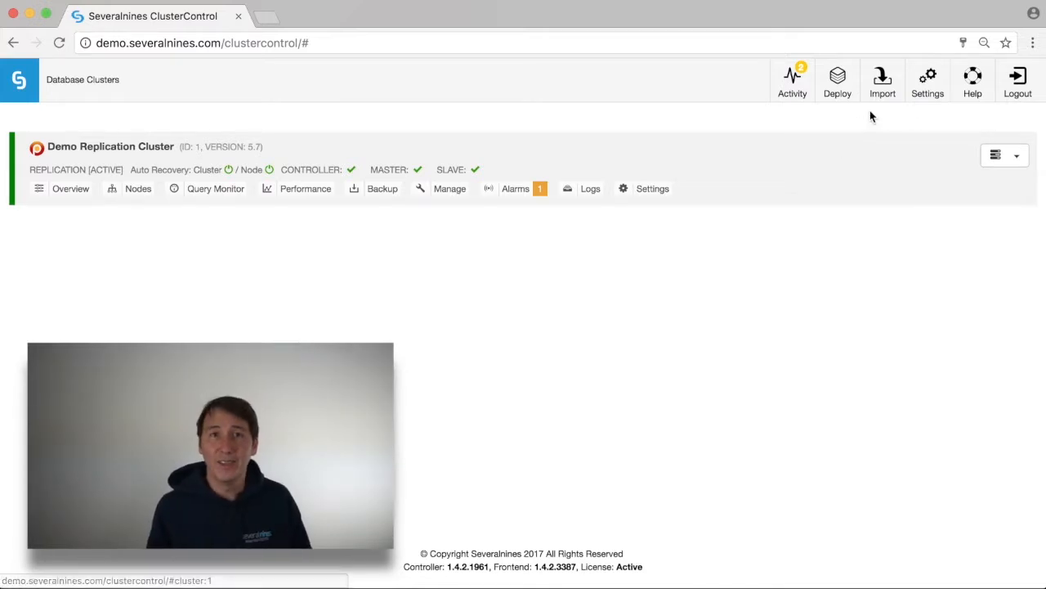
# Open the third-party integrations settings and start adding the first service.
pyautogui.moveTo(930, 89)
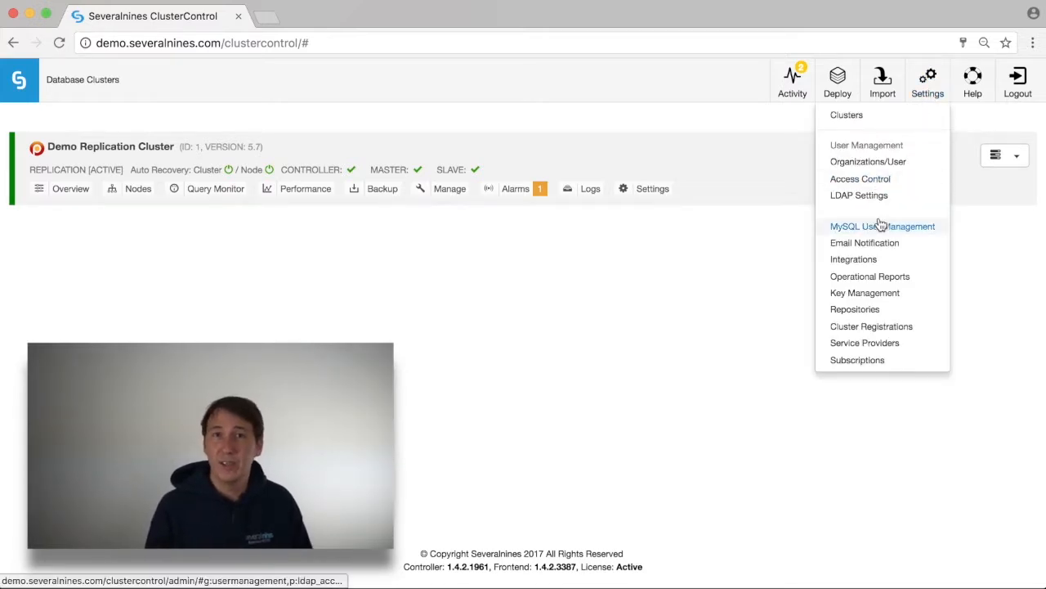
pyautogui.click(876, 261)
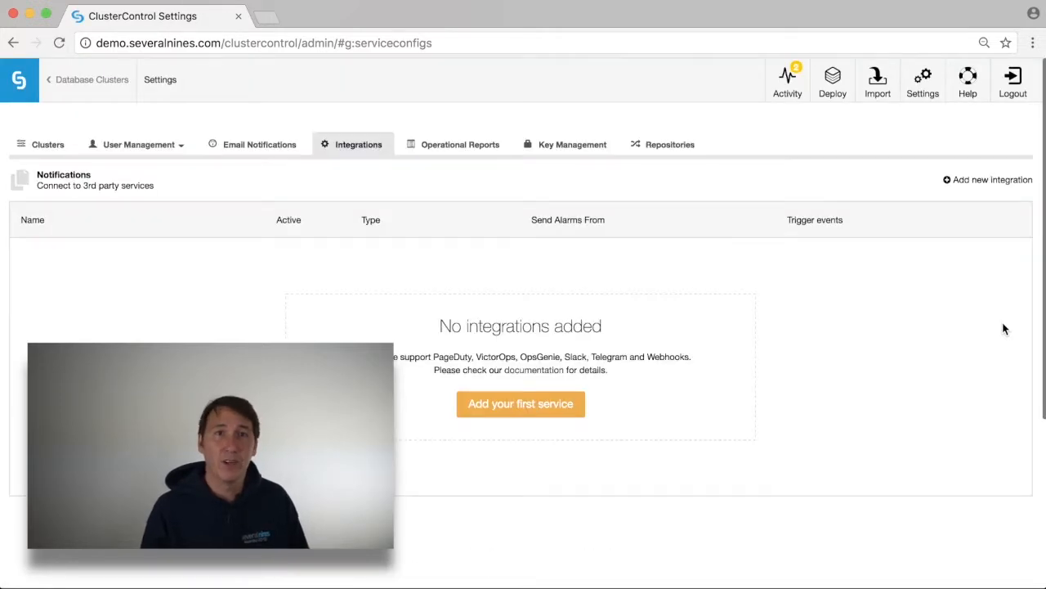
pyautogui.click(495, 414)
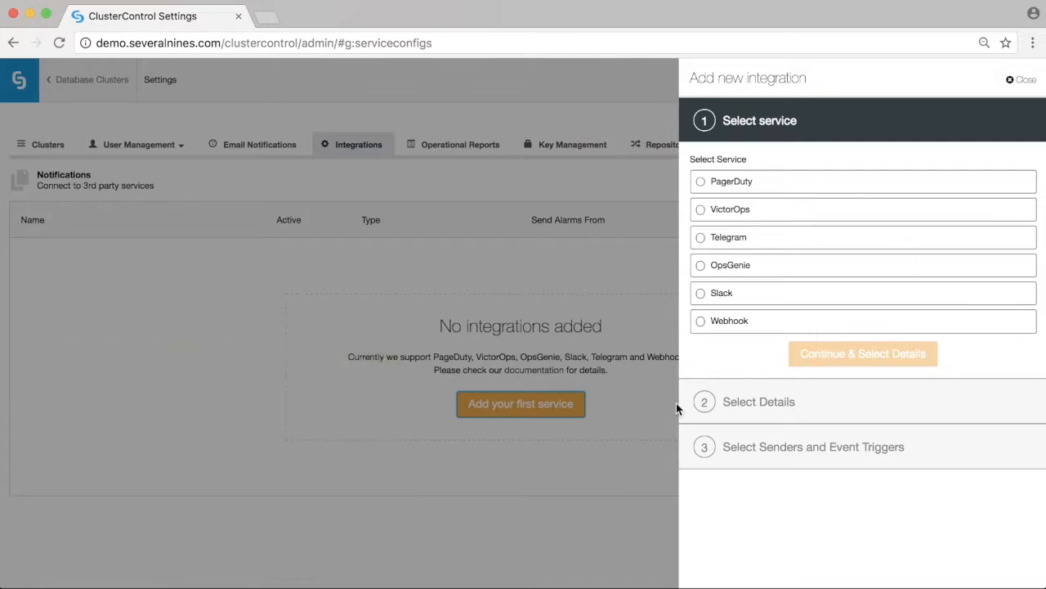
# Choose VictorOps as the service for the new integration and name the integration Victorops.
pyautogui.click(757, 213)
pyautogui.click(867, 353)
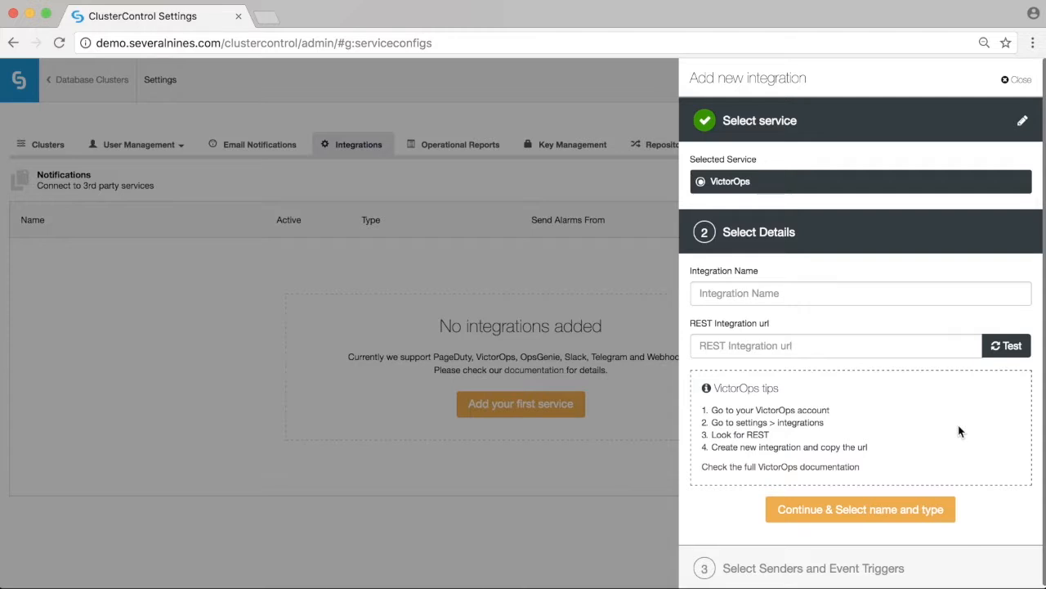
pyautogui.click(818, 296)
pyautogui.write('Victor')
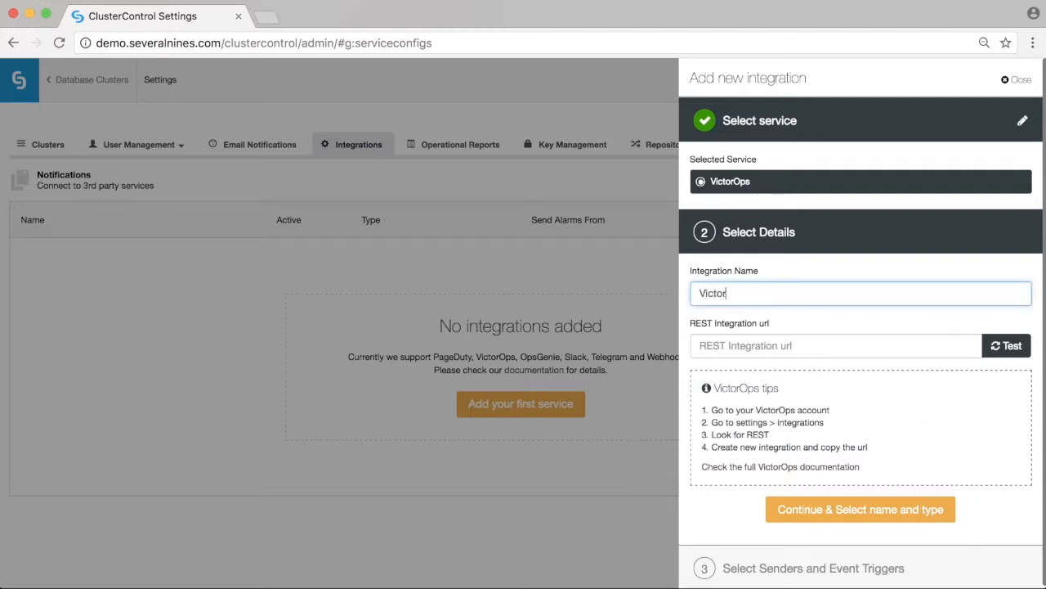
pyautogui.write('ops')
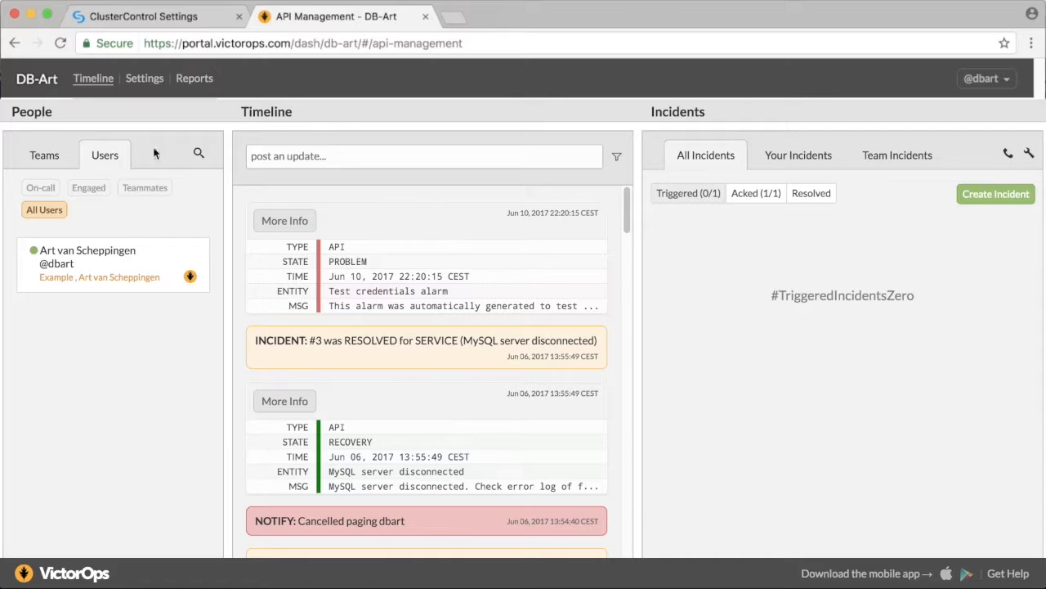
# In the VictorOps portal, find the REST integration under the Alert Behavior settings and enable it.
pyautogui.click(144, 78)
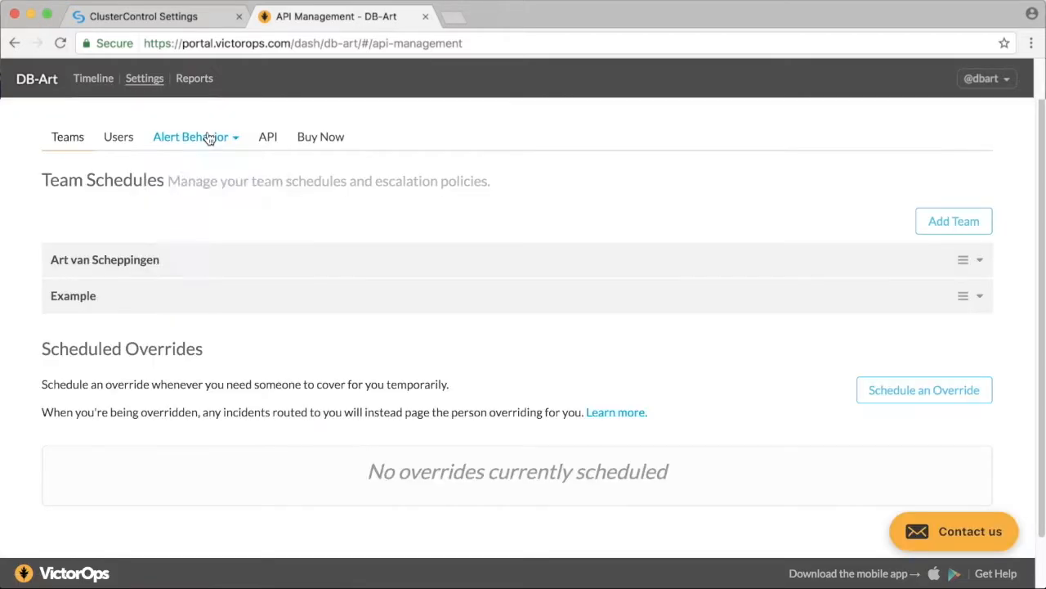
pyautogui.click(206, 139)
pyautogui.click(210, 169)
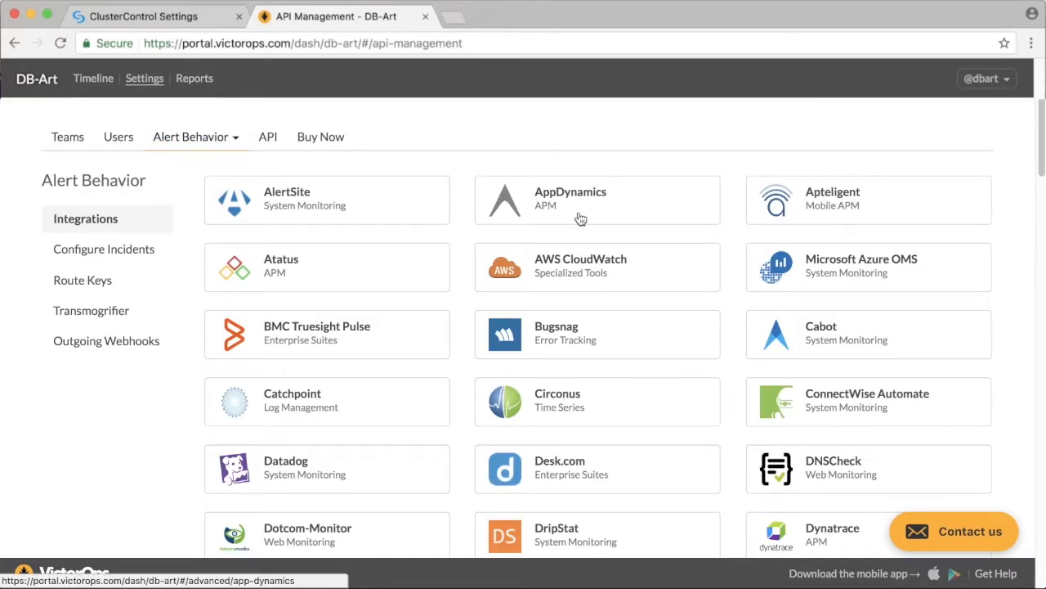
pyautogui.scroll(-12, 579, 216)
pyautogui.scroll(-3, 579, 218)
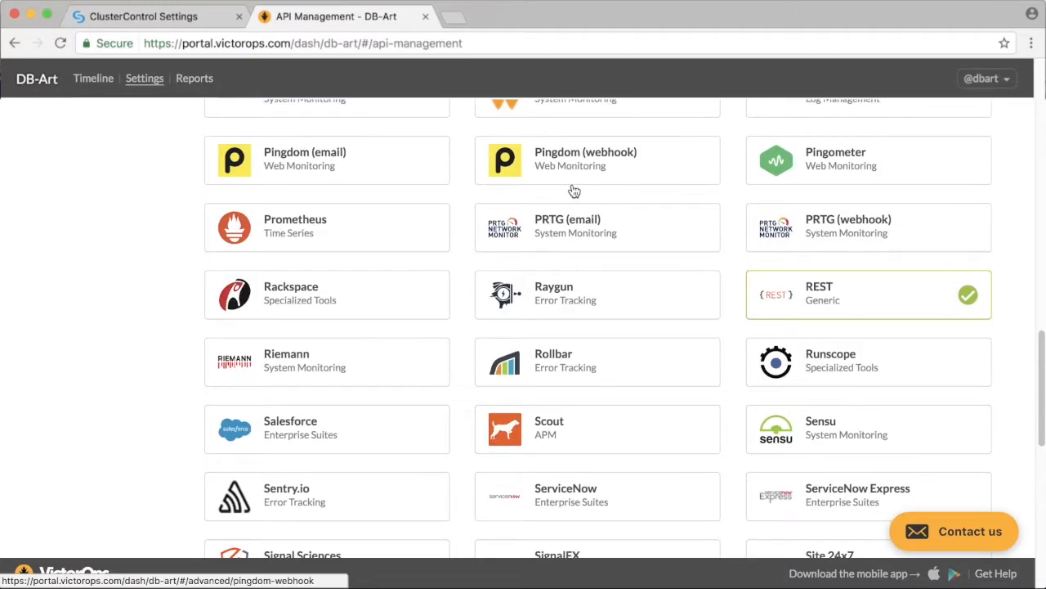
pyautogui.click(928, 293)
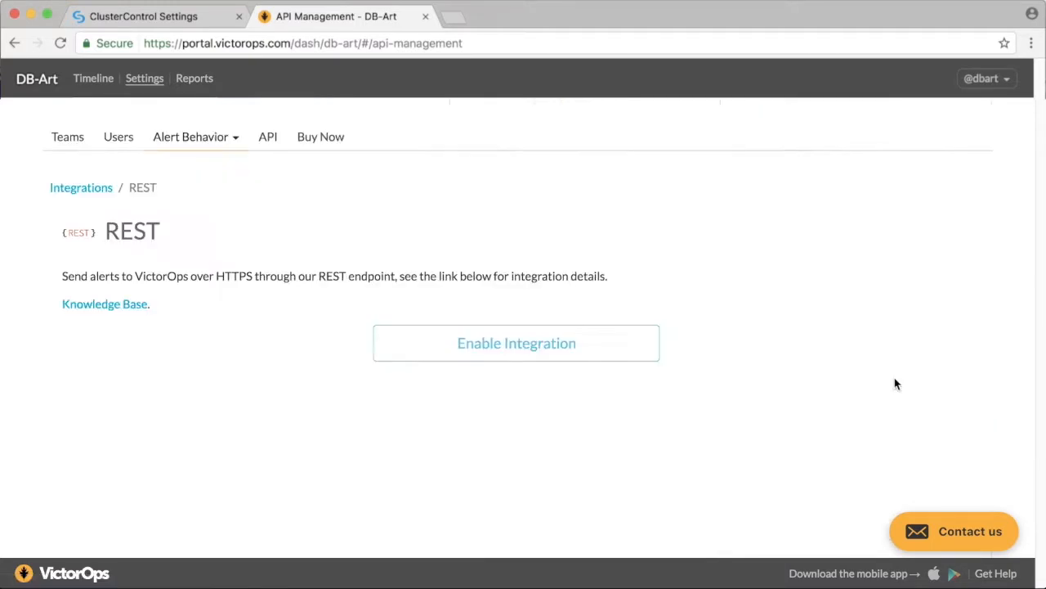
pyautogui.click(582, 352)
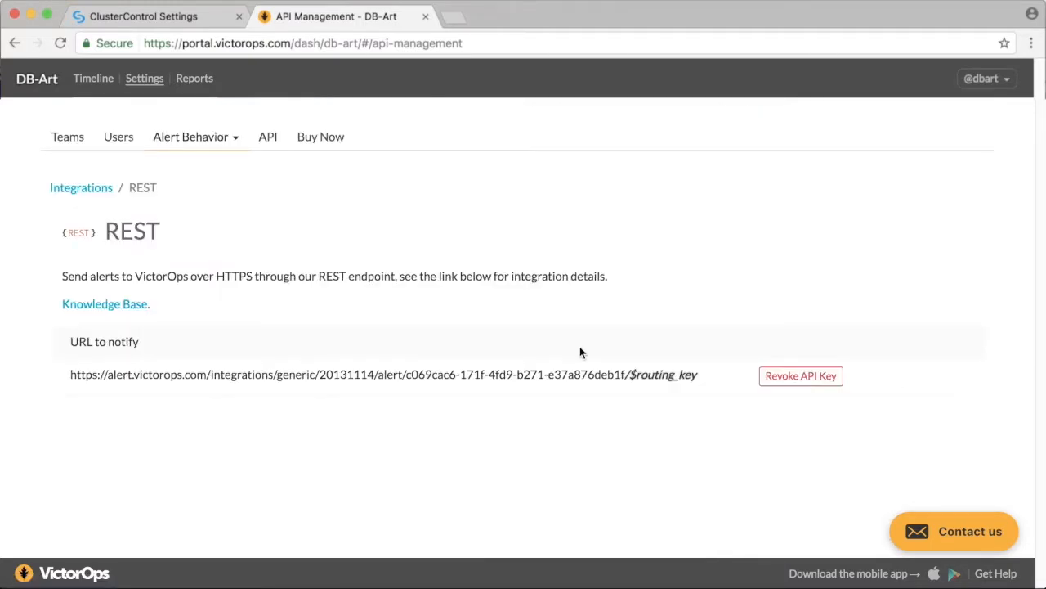
# Copy the REST notification URL with its API key into ClusterControl's REST Integration url, test the credentials, and continue to senders and triggers.
pyautogui.moveTo(706, 382); pyautogui.dragTo(72, 379)
pyautogui.press('super+c')
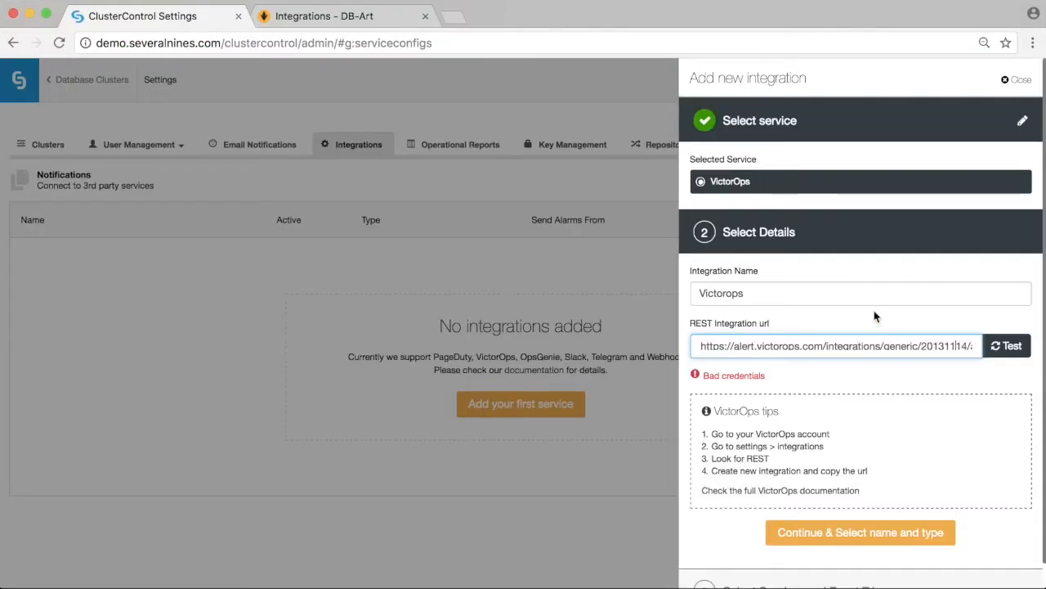
pyautogui.click(863, 349)
pyautogui.press('super+a')
pyautogui.press('super+v')
pyautogui.click(1008, 350)
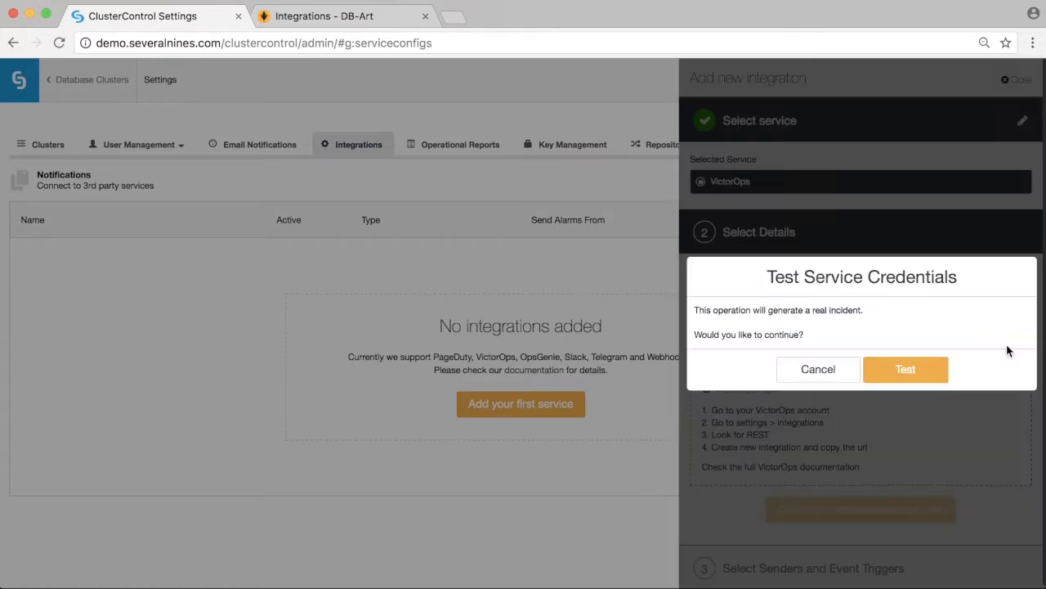
pyautogui.click(903, 370)
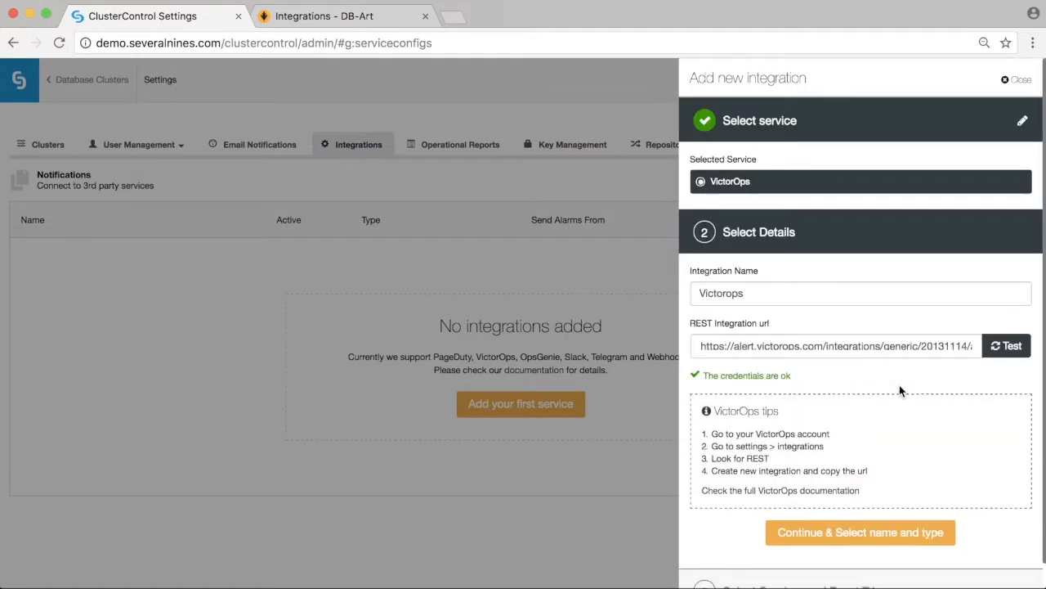
pyautogui.click(856, 536)
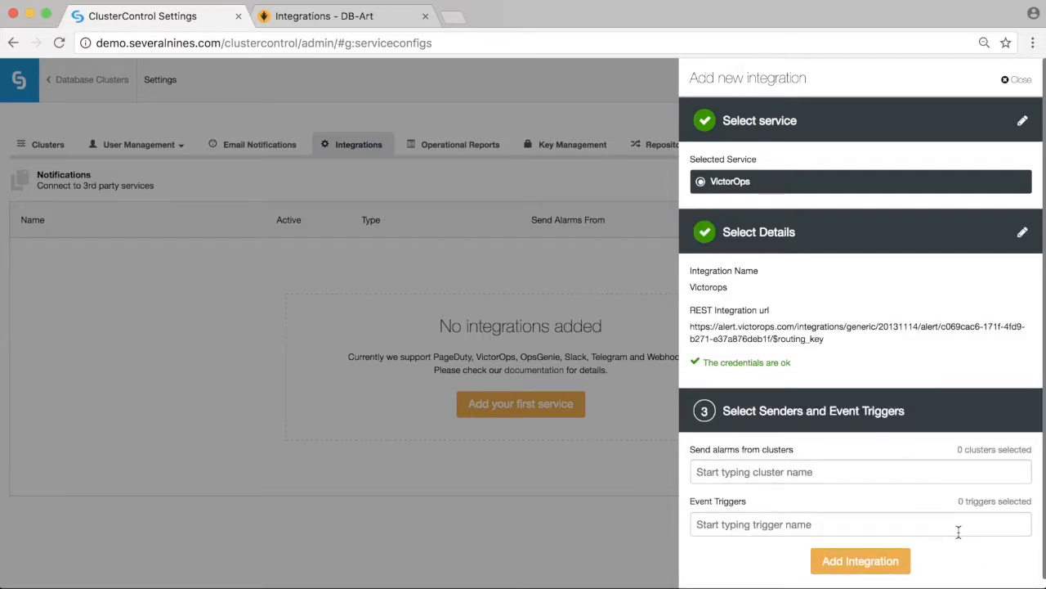
# Send alarms from Demo Replication Cluster and add All Critical Events as an event trigger.
pyautogui.click(781, 470)
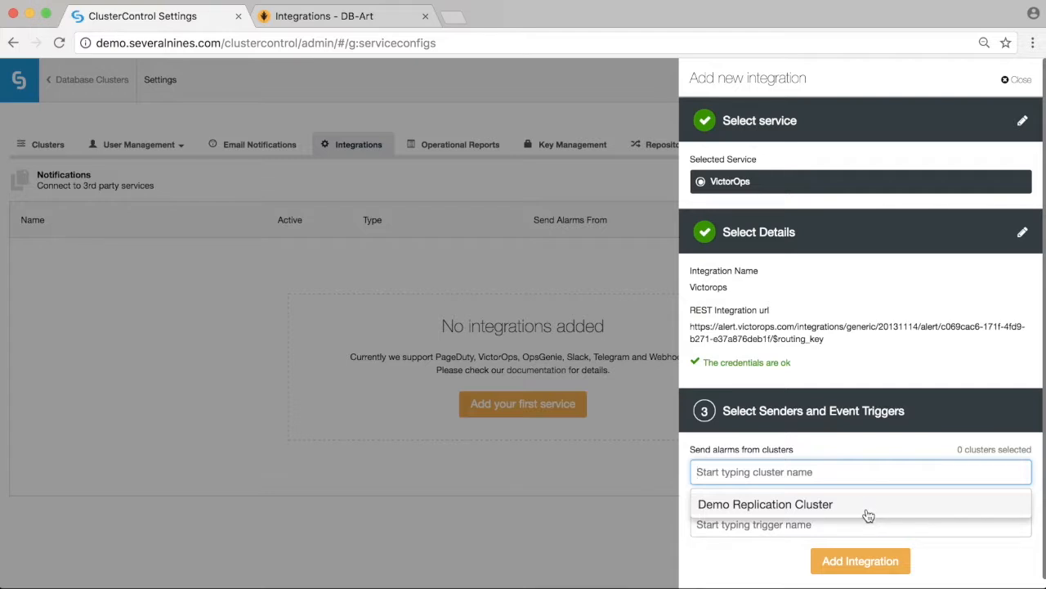
pyautogui.click(866, 510)
pyautogui.click(864, 516)
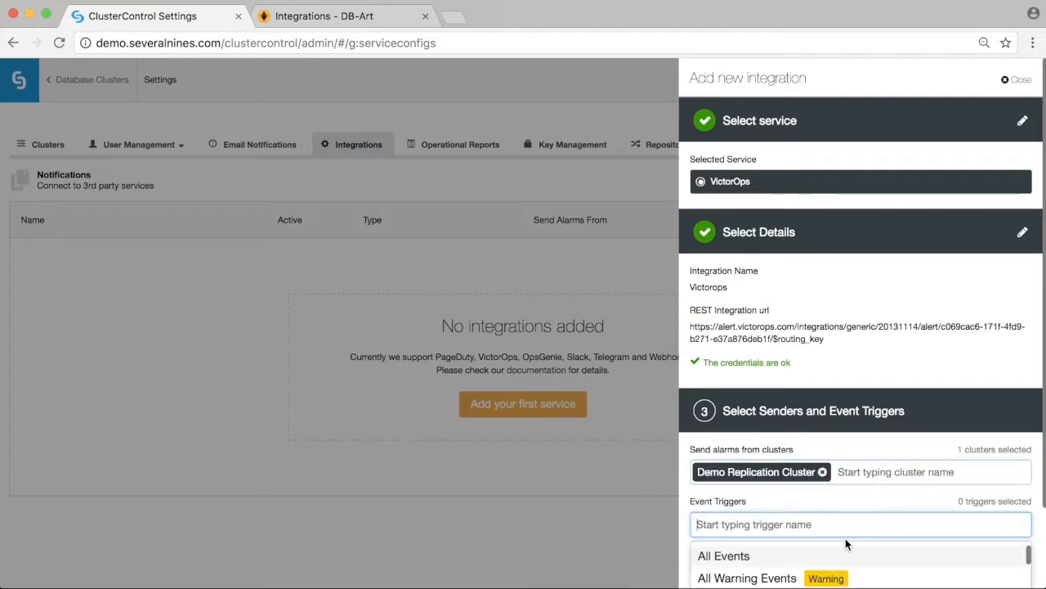
pyautogui.scroll(-3, 869, 446)
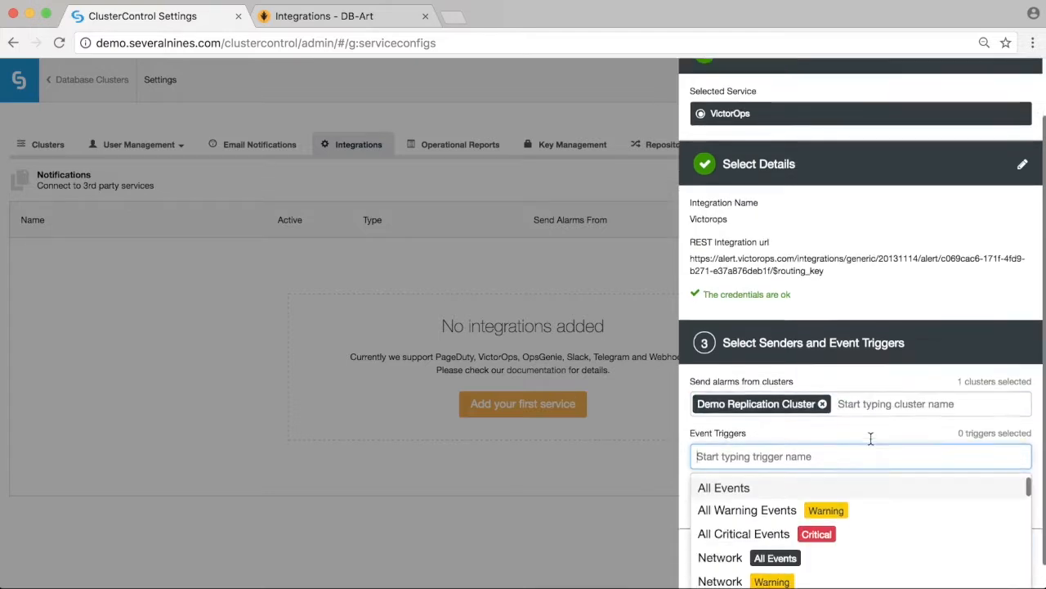
pyautogui.scroll(3, 869, 408)
pyautogui.scroll(-3, 869, 409)
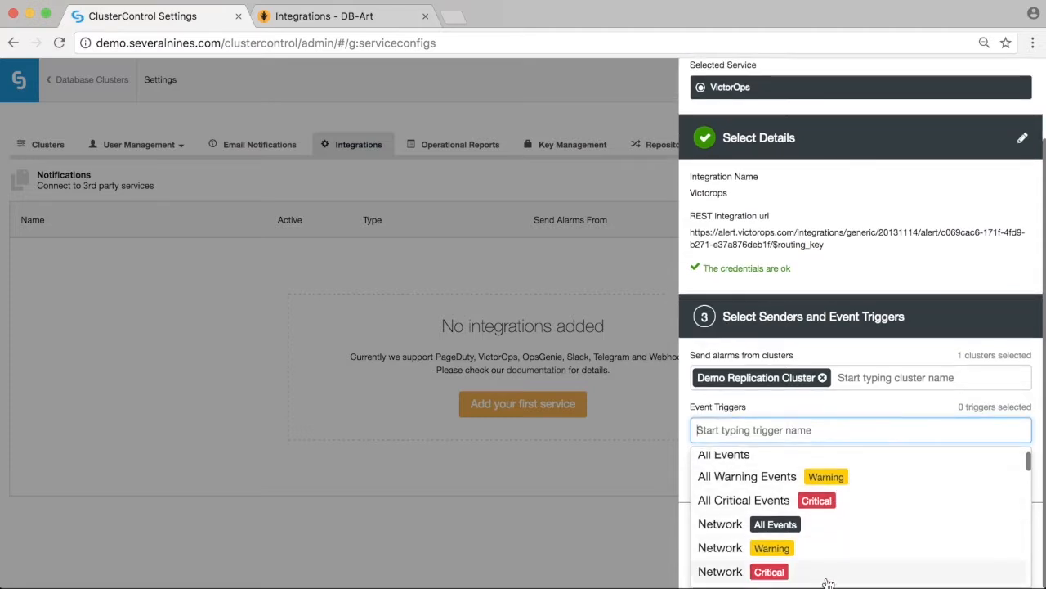
pyautogui.click(812, 498)
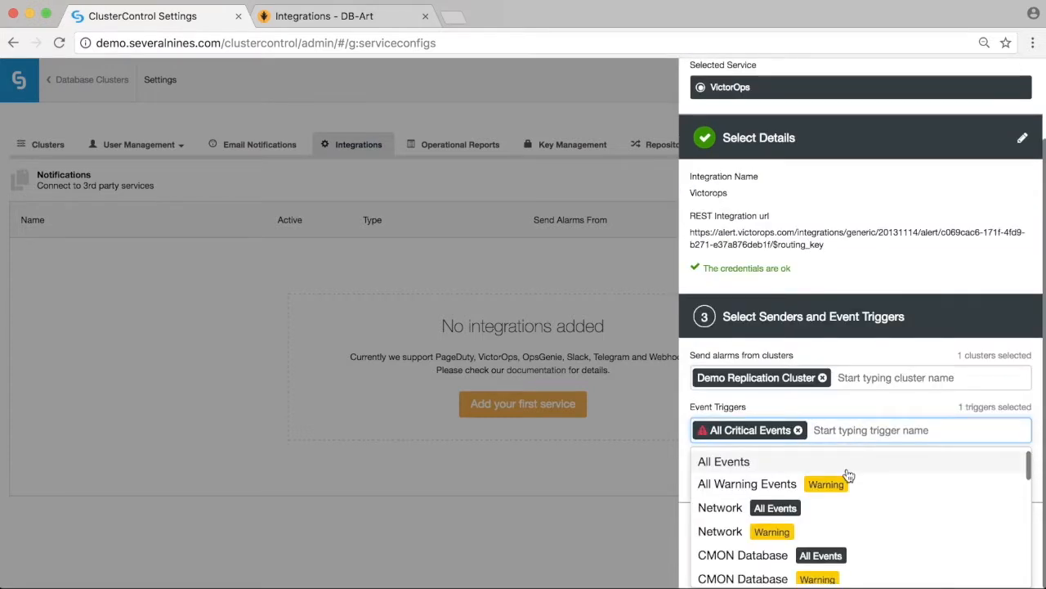
# Add the all-events triggers for Database Health and Database Performance, and save the VictorOps integration.
pyautogui.scroll(-2, 807, 525)
pyautogui.scroll(-4, 809, 527)
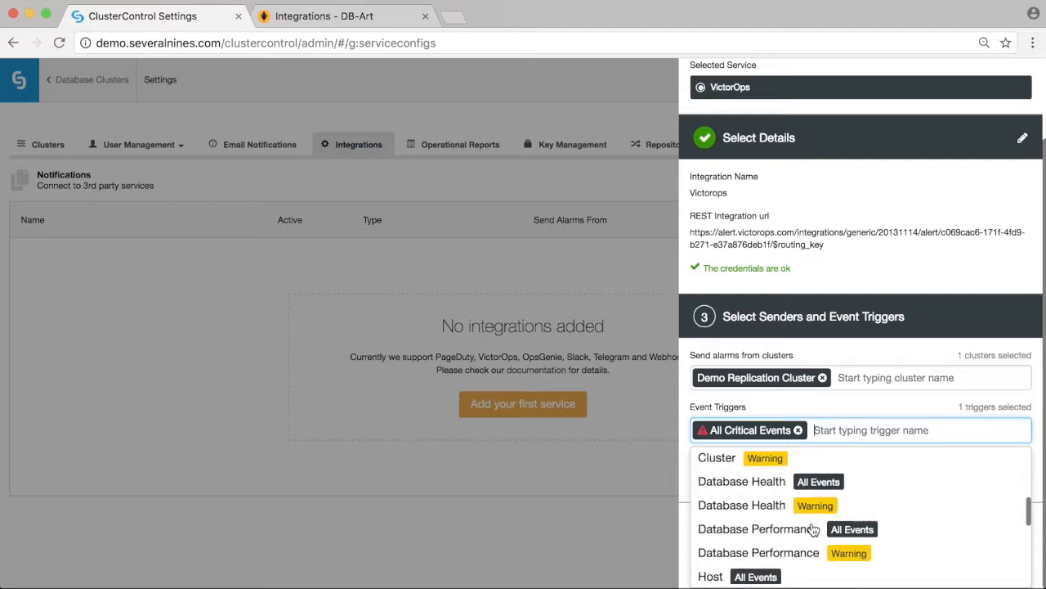
pyautogui.click(806, 484)
pyautogui.scroll(-6, 822, 490)
pyautogui.scroll(-3, 846, 503)
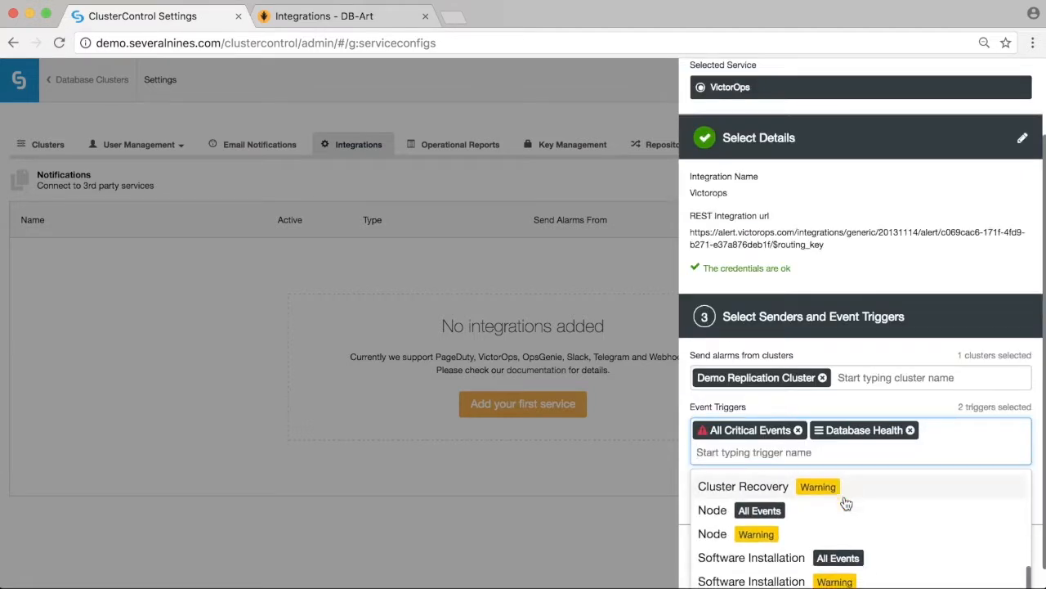
pyautogui.scroll(5, 847, 500)
pyautogui.scroll(3, 846, 501)
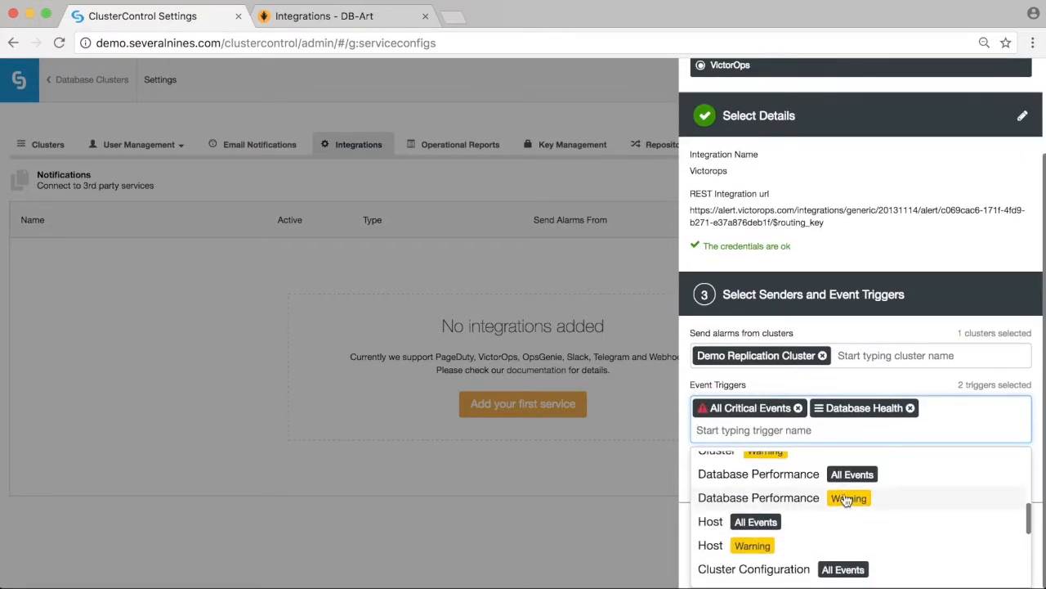
pyautogui.click(864, 470)
pyautogui.click(908, 381)
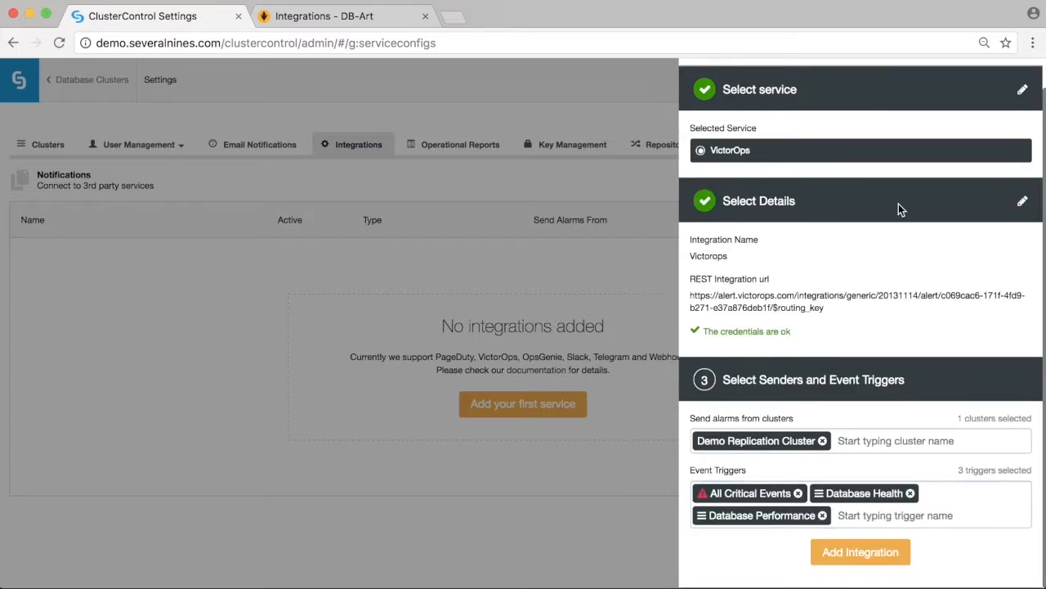
pyautogui.click(866, 554)
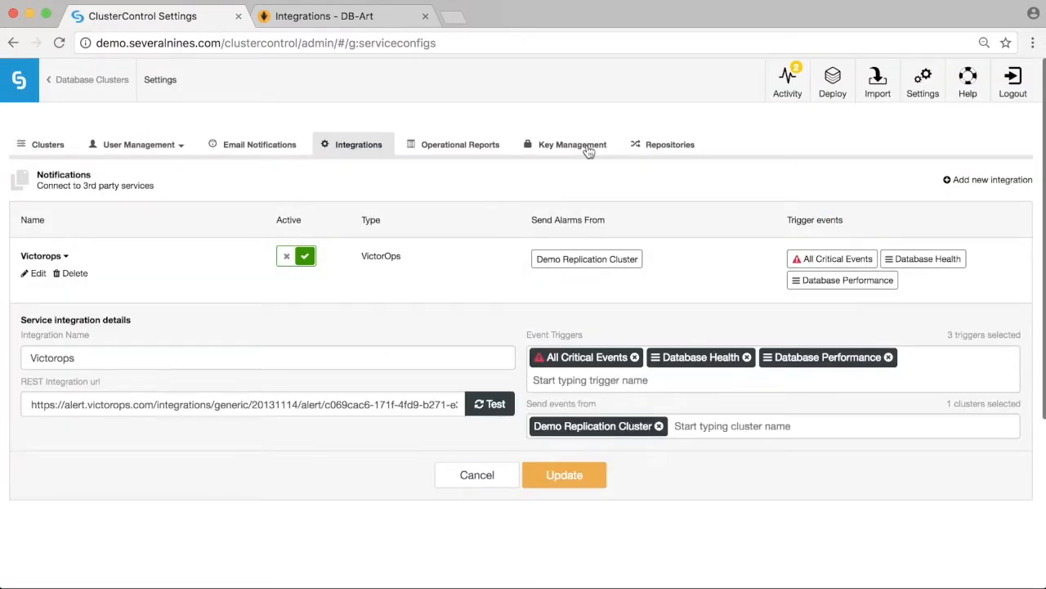
# Start another new integration with Slack as the service and continue to its details.
pyautogui.click(981, 180)
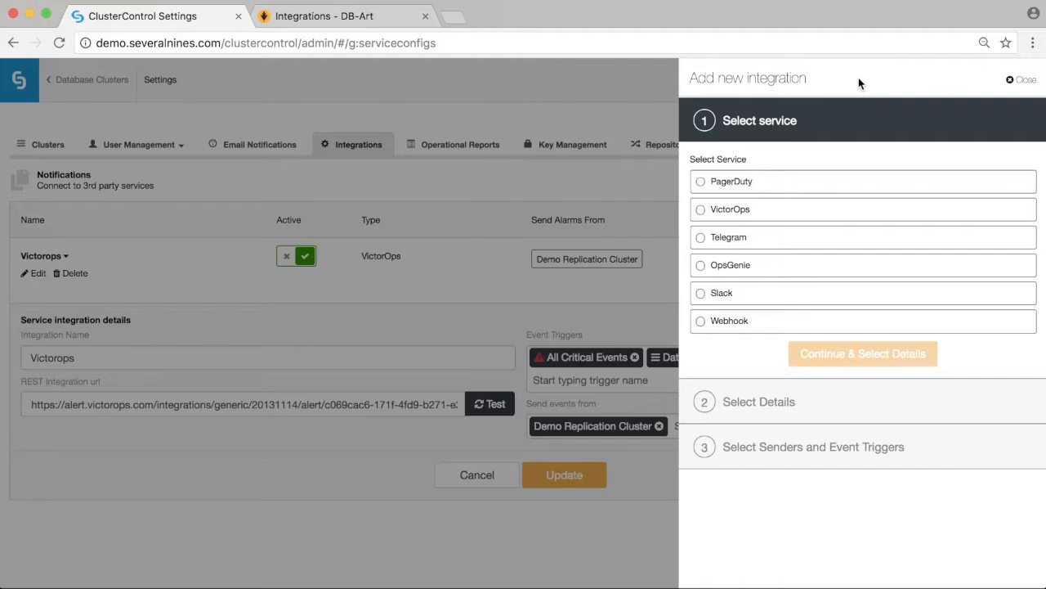
pyautogui.click(717, 294)
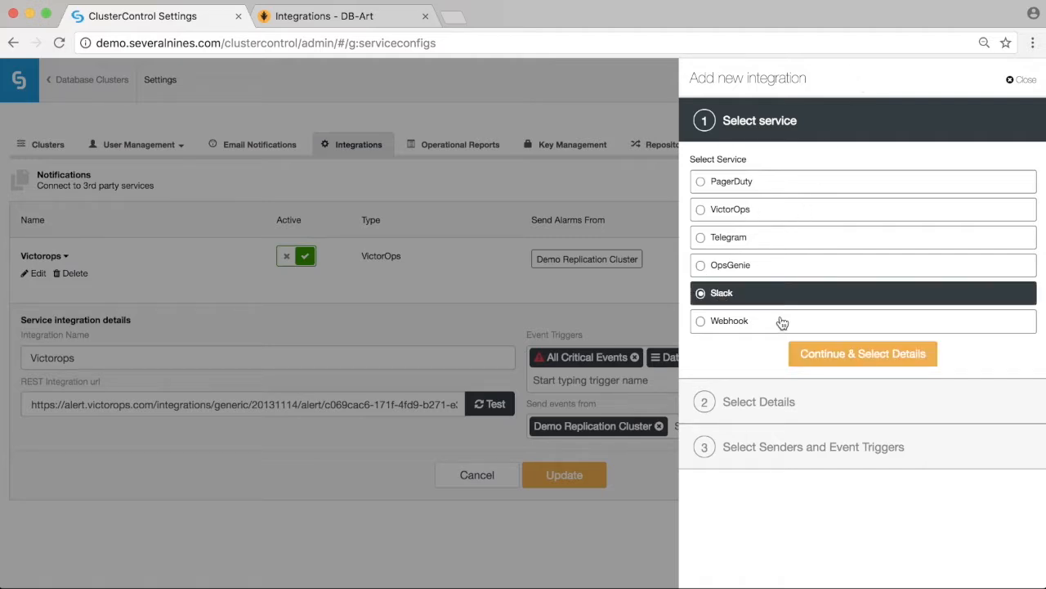
pyautogui.click(862, 354)
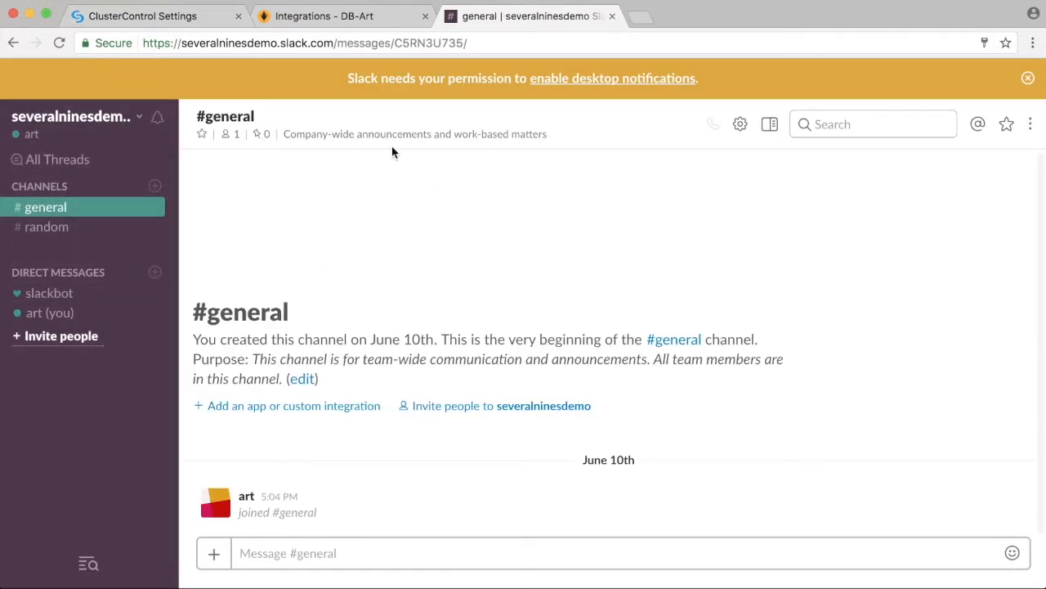
# In the severalninesdemo Slack workspace, search the App Directory for incoming webhooks and open the Incoming WebHooks app.
pyautogui.click(133, 127)
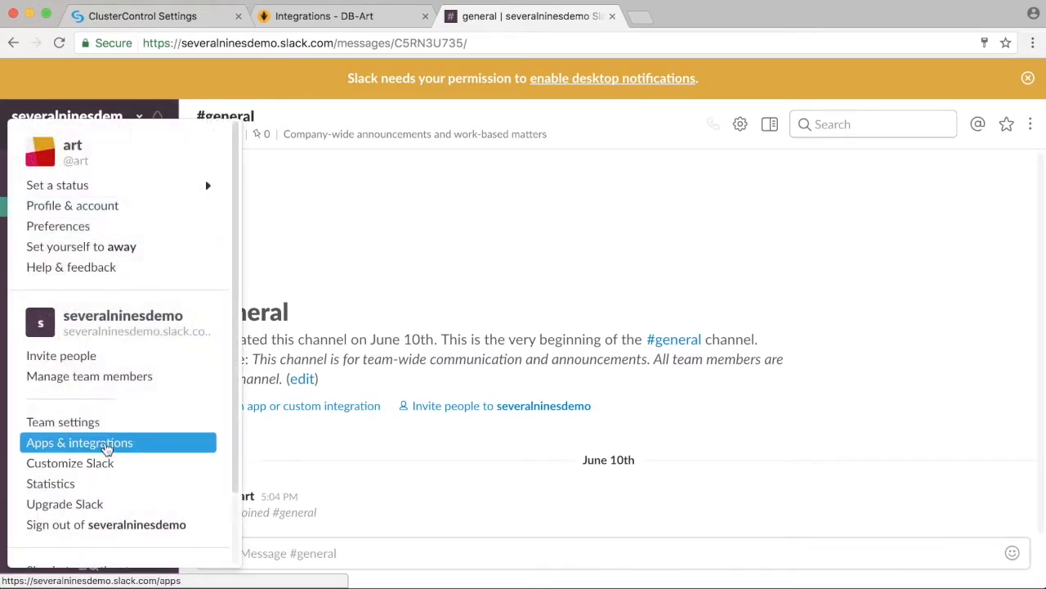
pyautogui.click(105, 447)
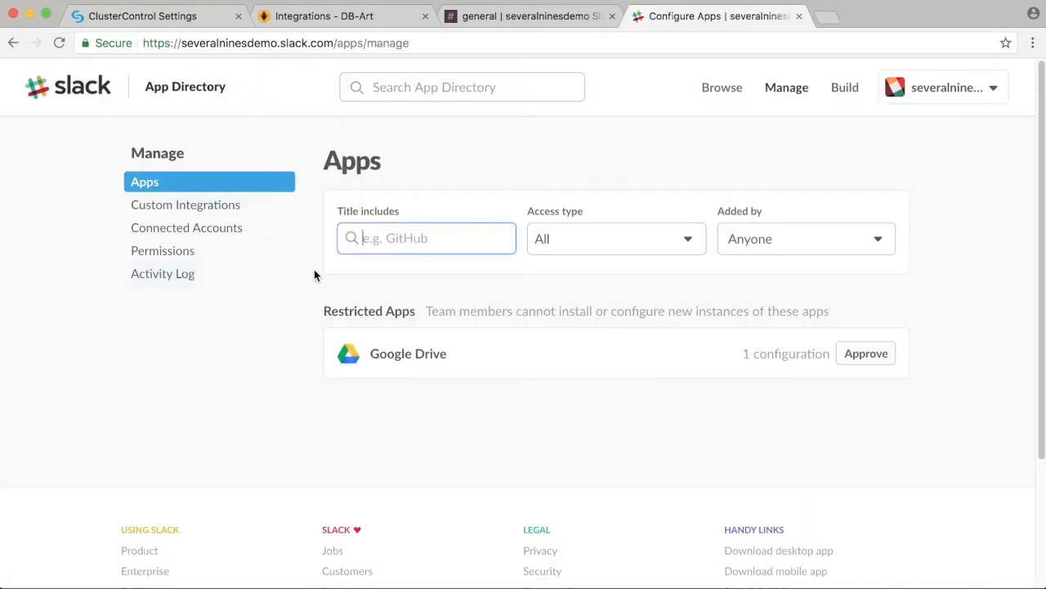
pyautogui.click(406, 96)
pyautogui.write('i')
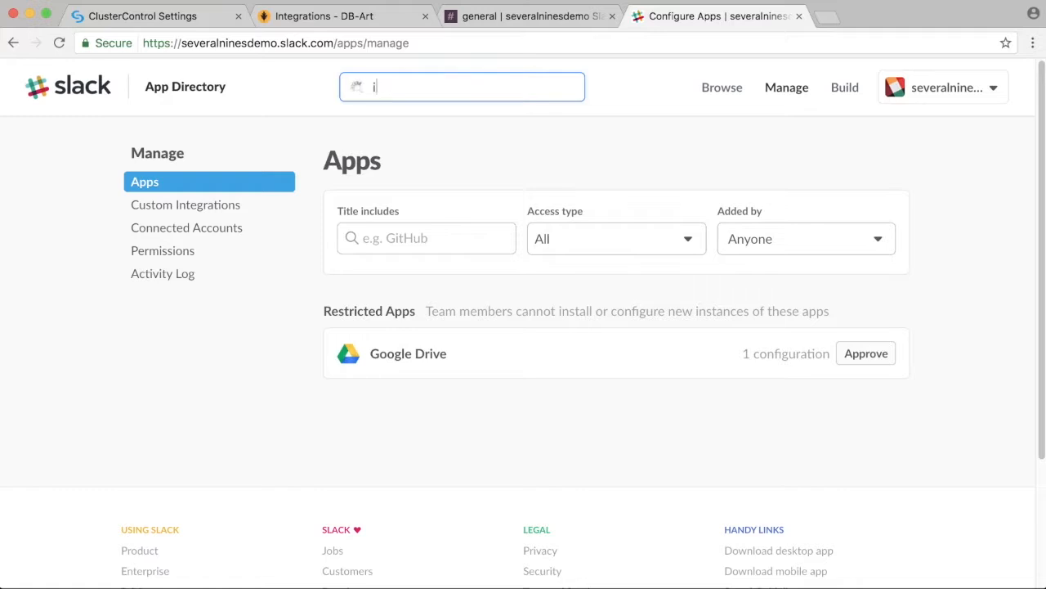
pyautogui.write('ncoming we')
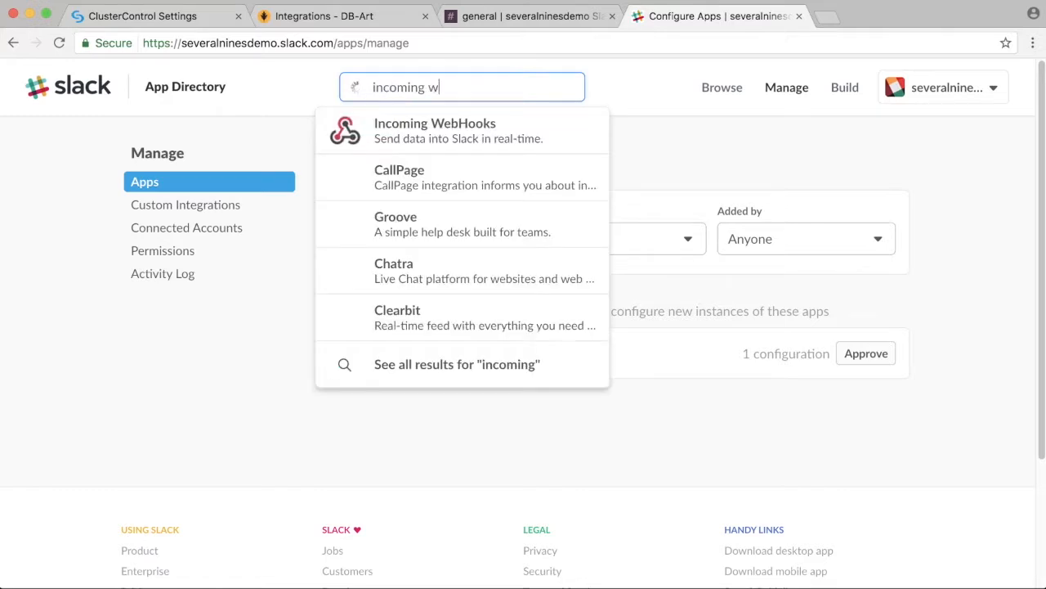
pyautogui.click(417, 129)
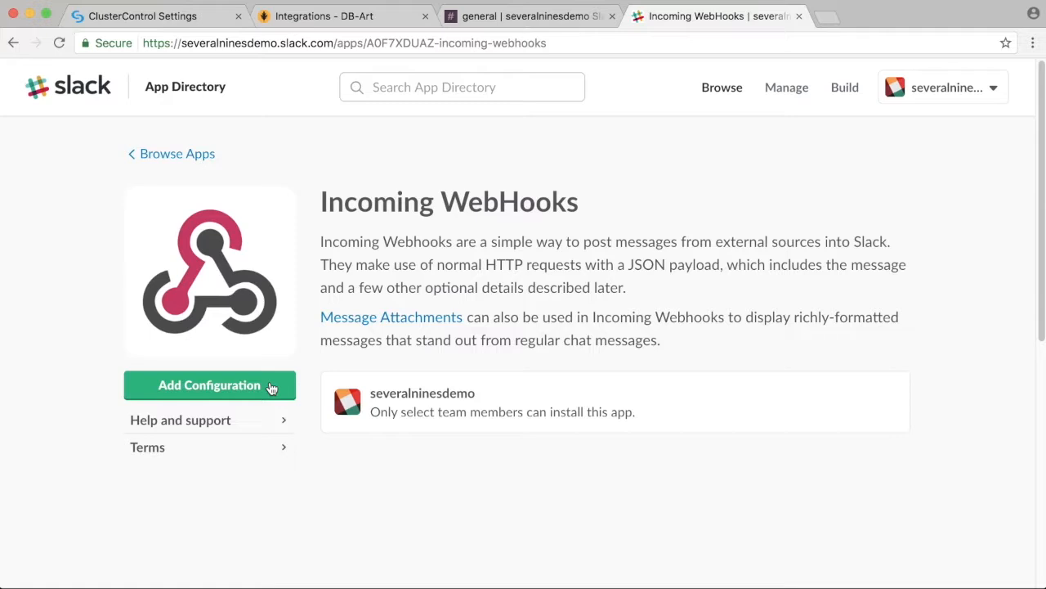
# Add an Incoming WebHooks configuration that posts to the #general channel.
pyautogui.click(271, 387)
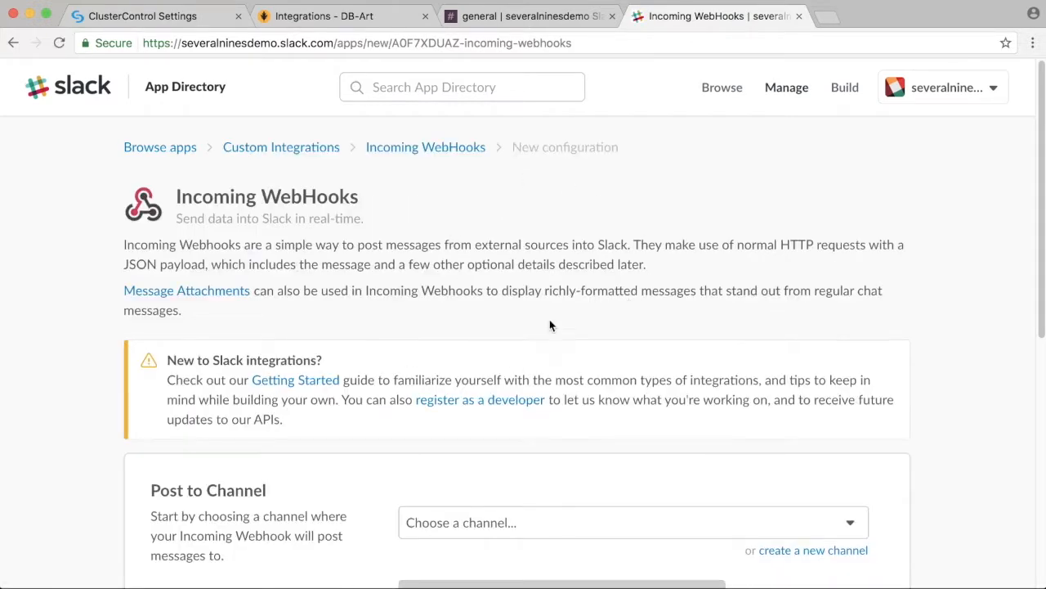
pyautogui.scroll(-5, 544, 310)
pyautogui.scroll(-2, 542, 287)
pyautogui.click(590, 249)
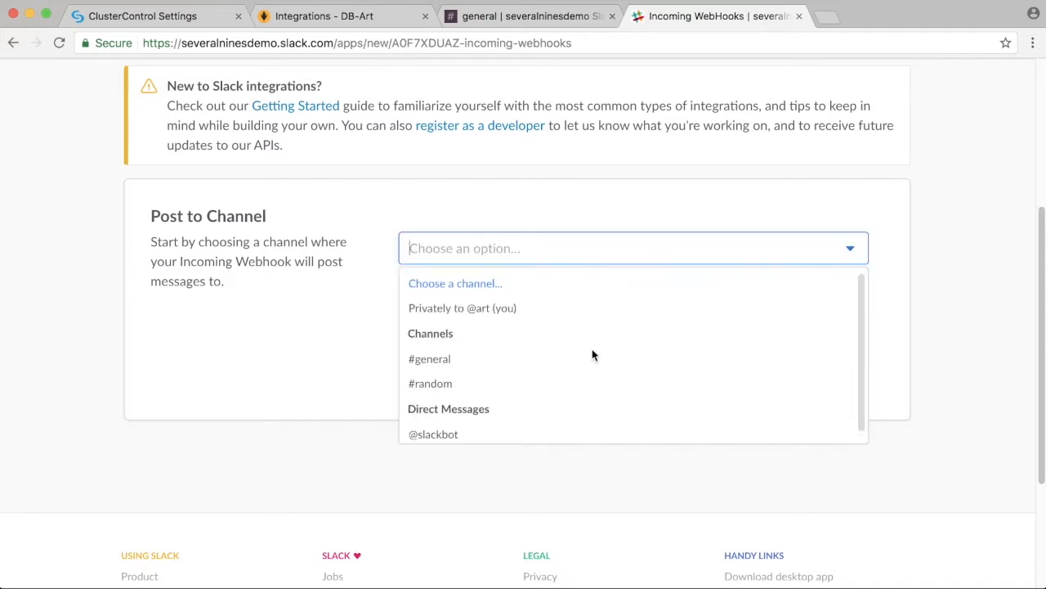
pyautogui.click(585, 362)
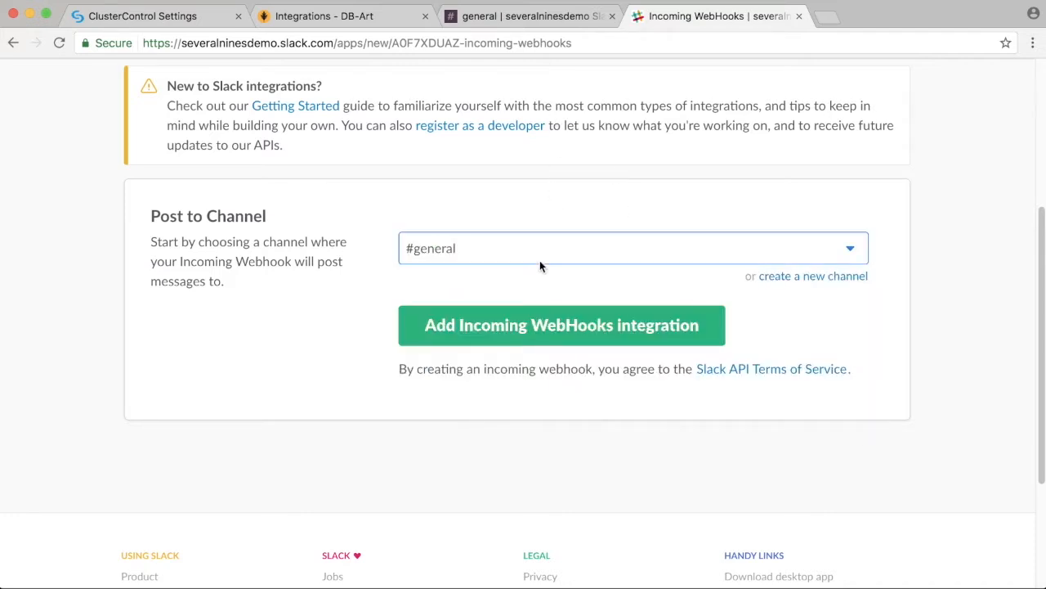
pyautogui.click(535, 325)
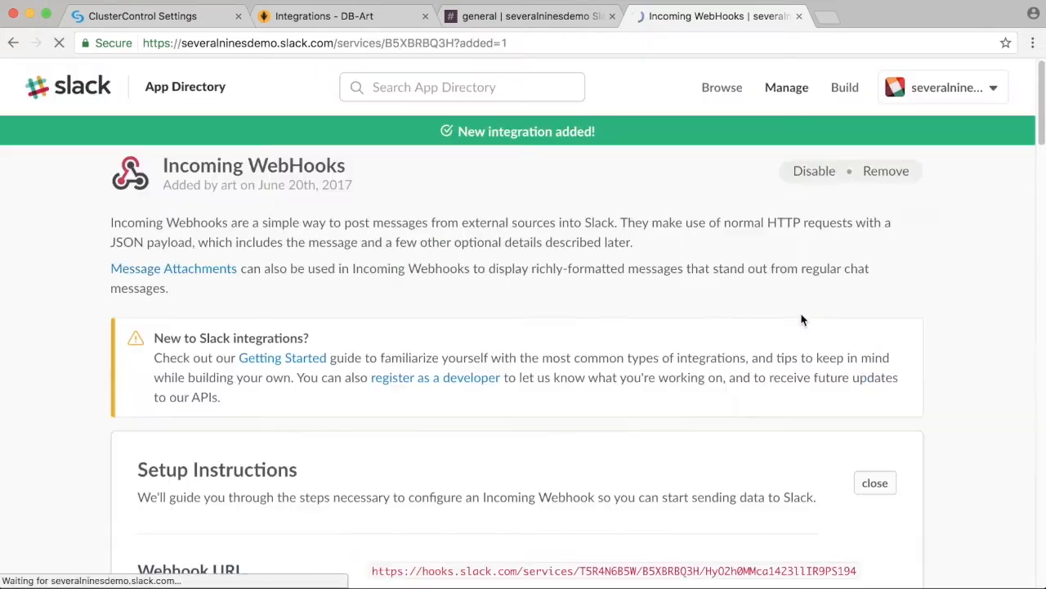
# Copy the new incoming webhook's URL and return to the new integration form in ClusterControl.
pyautogui.scroll(-5, 587, 214)
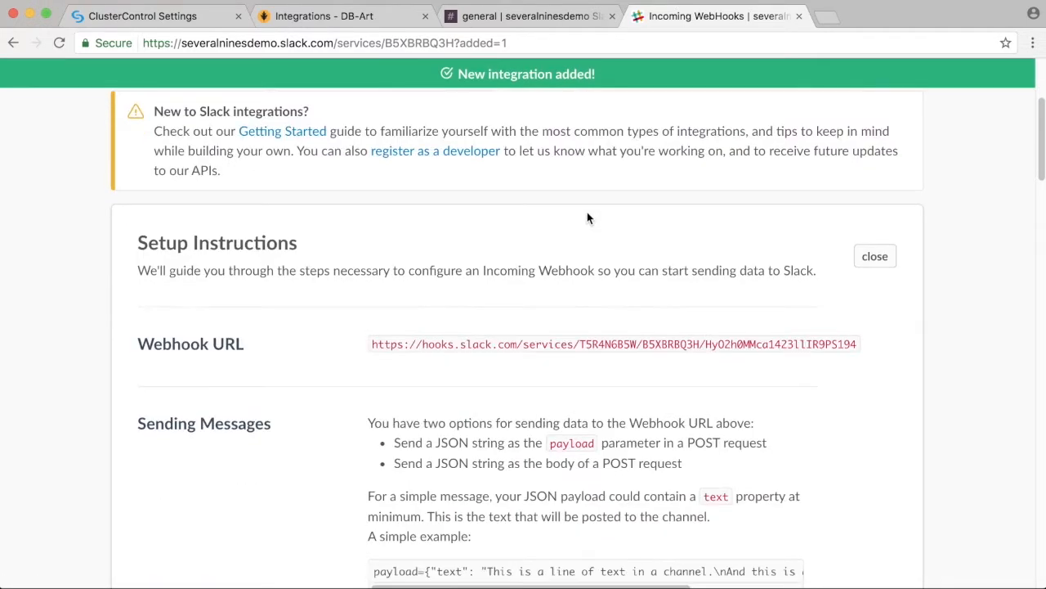
pyautogui.moveTo(854, 343); pyautogui.dragTo(370, 343)
pyautogui.press('super+1')
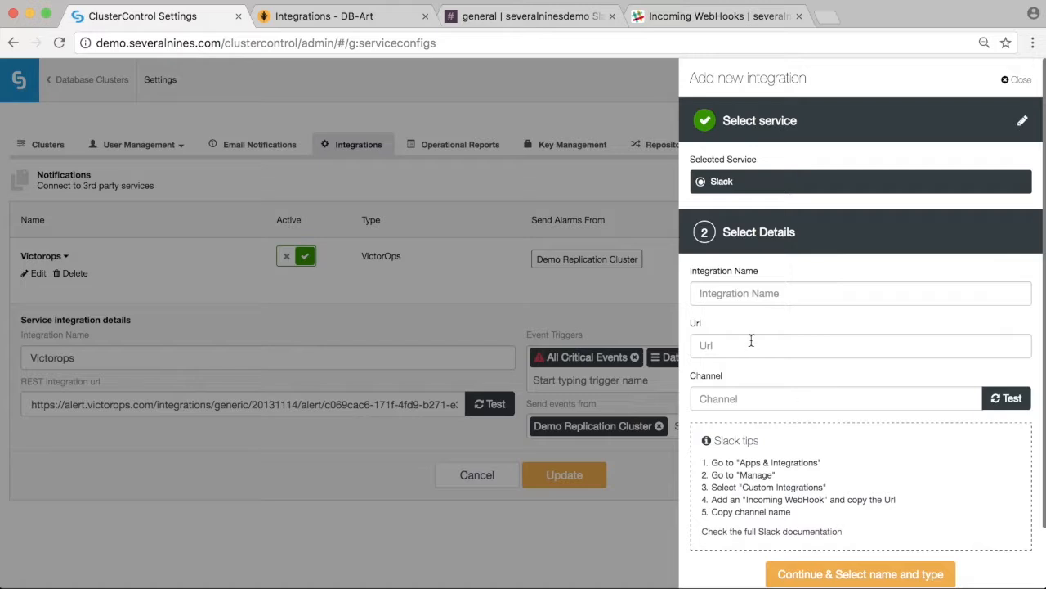
# Name the new Slack integration "Slack #general".
pyautogui.click(740, 292)
pyautogui.write('Slack ge')
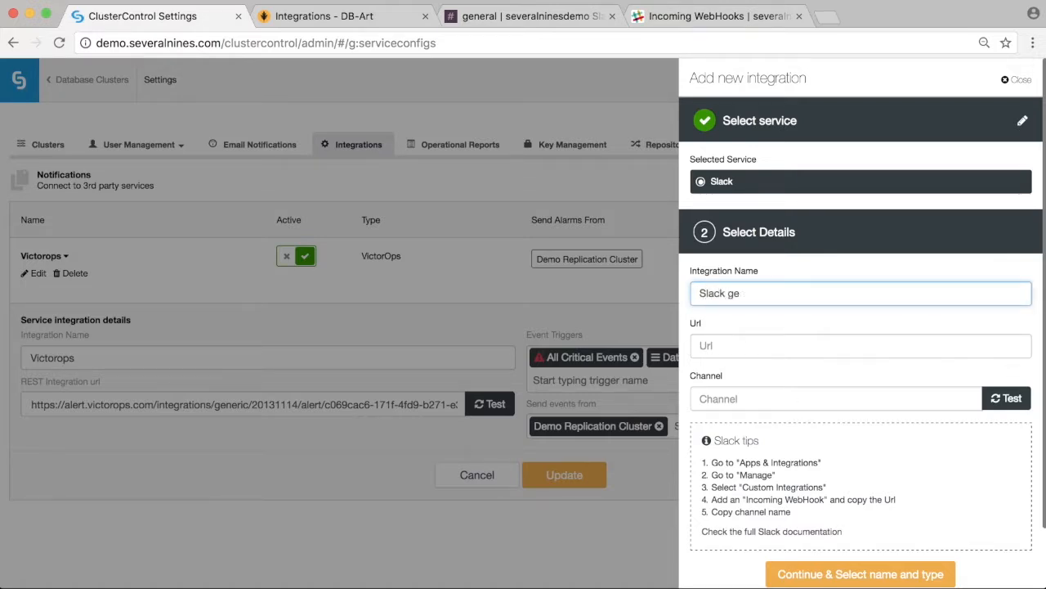
pyautogui.write('#geen')
pyautogui.press('BackSpace')
pyautogui.press('BackSpace')
pyautogui.write('ne')
# Paste the copied webhook URL into the integration's Url and set the channel to general.
pyautogui.click(701, 346)
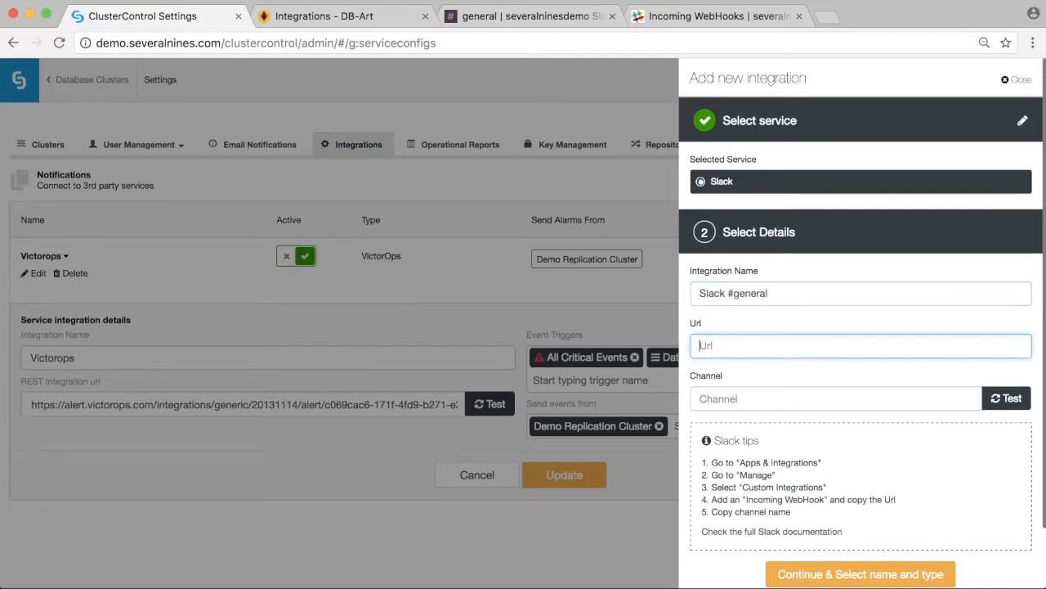
pyautogui.press('super+v')
pyautogui.press('Tab')
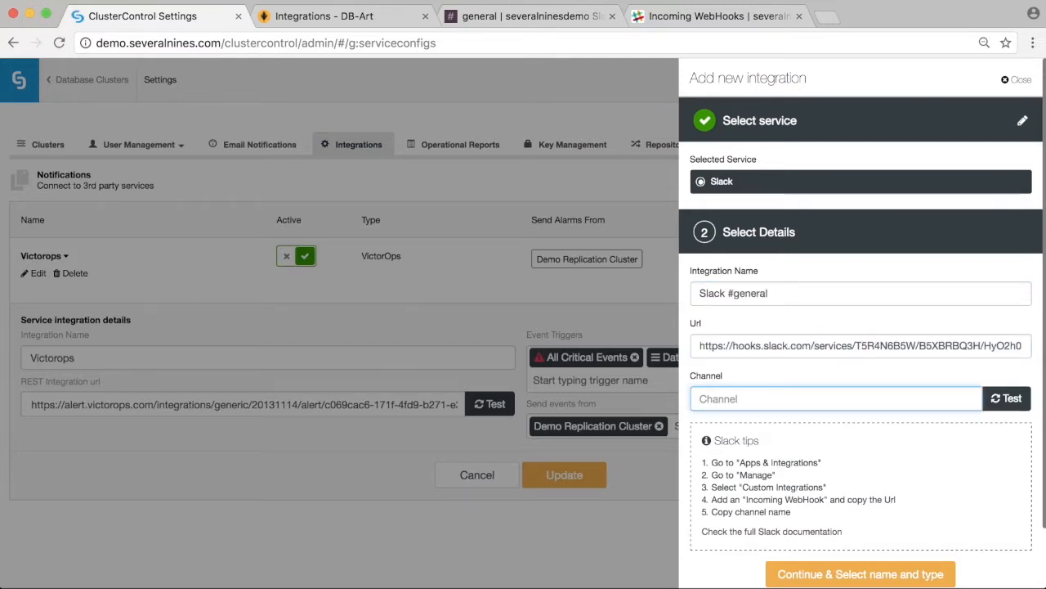
pyautogui.write('generak')
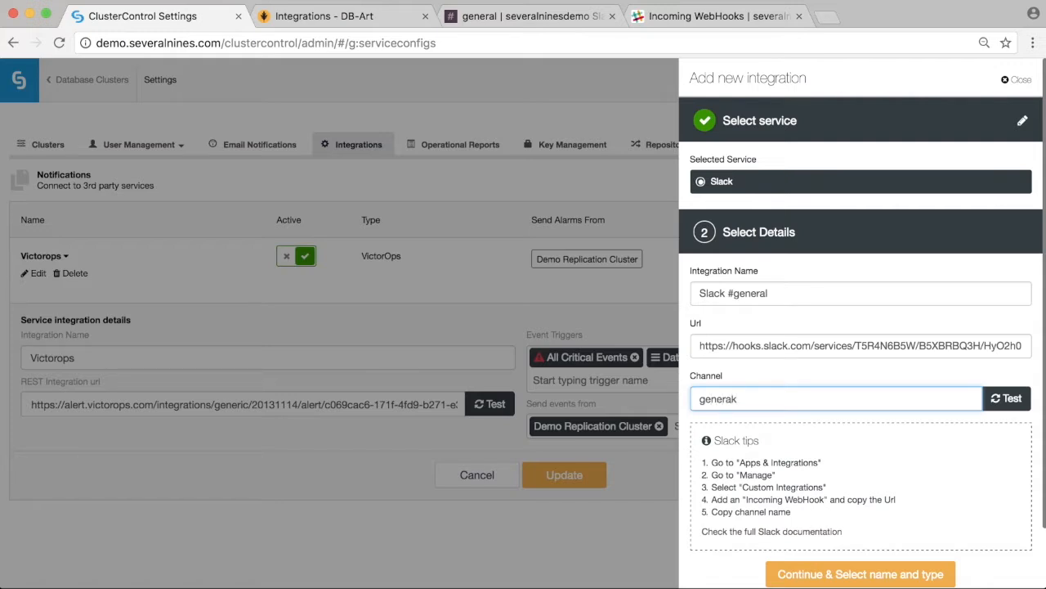
# Test the Slack service credentials and continue to selecting senders and event triggers.
pyautogui.click(999, 398)
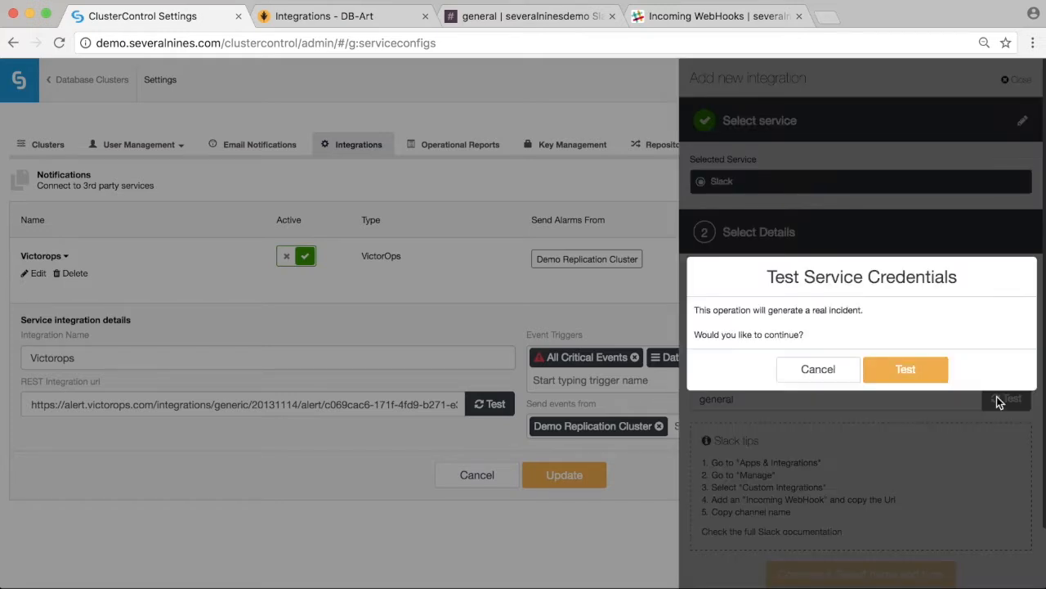
pyautogui.click(868, 369)
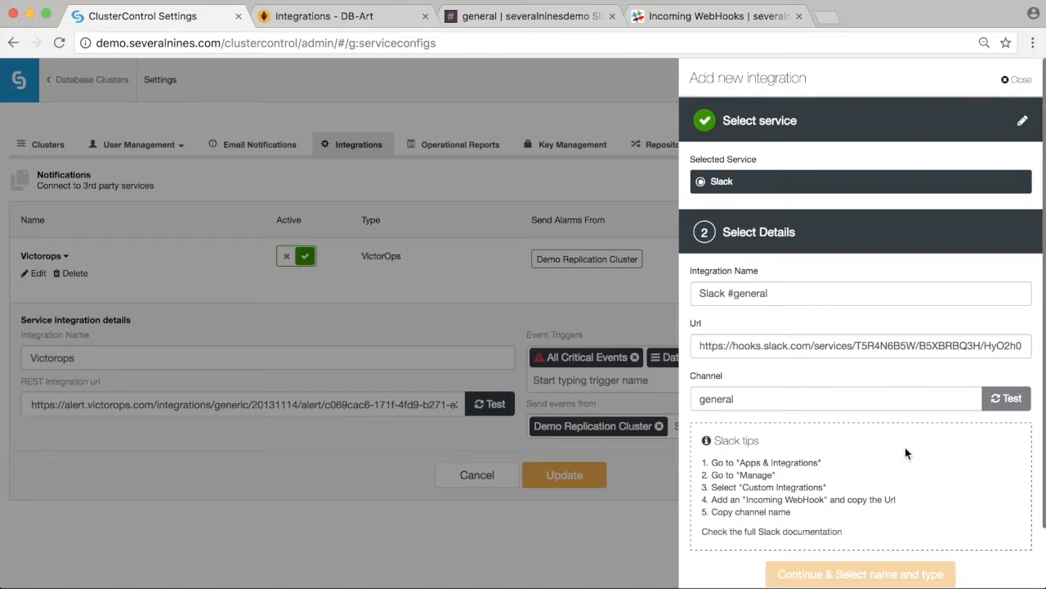
pyautogui.scroll(-3, 841, 364)
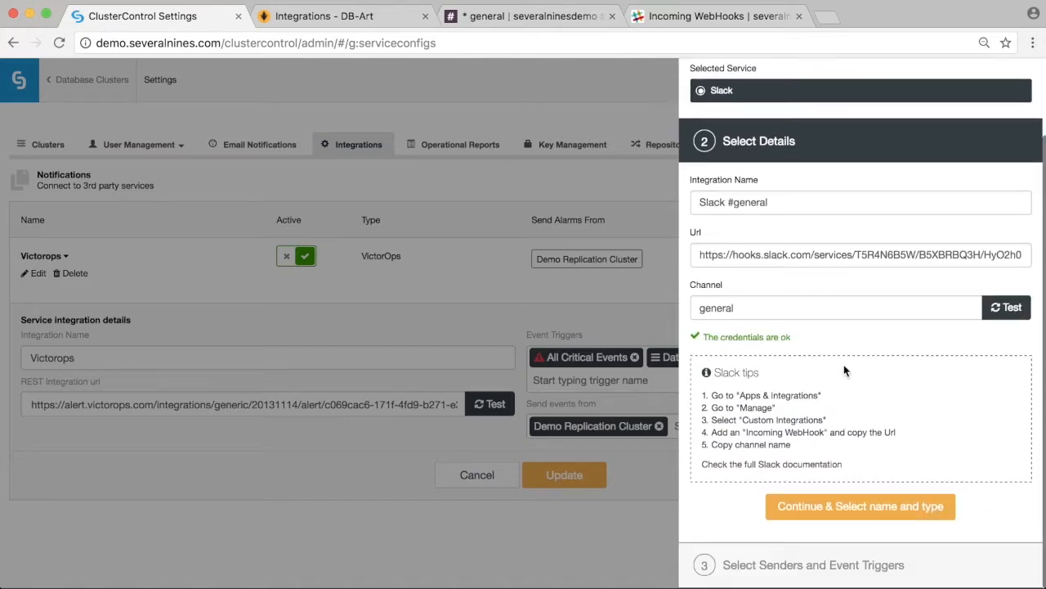
pyautogui.click(868, 508)
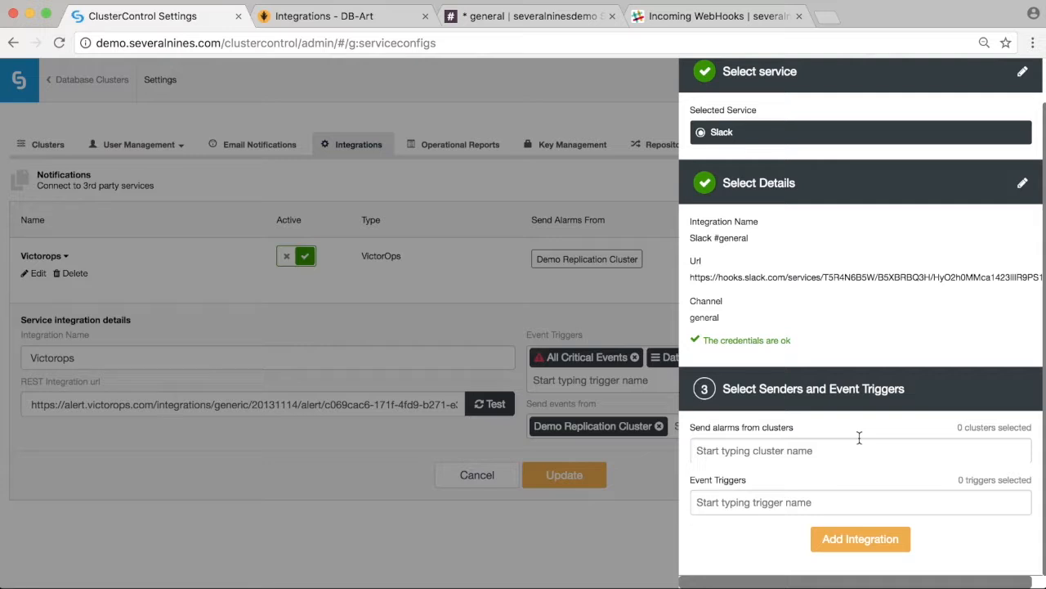
# Add the Slack integration with alarms sent from Demo Replication Cluster and All Critical Events as its event trigger.
pyautogui.click(809, 449)
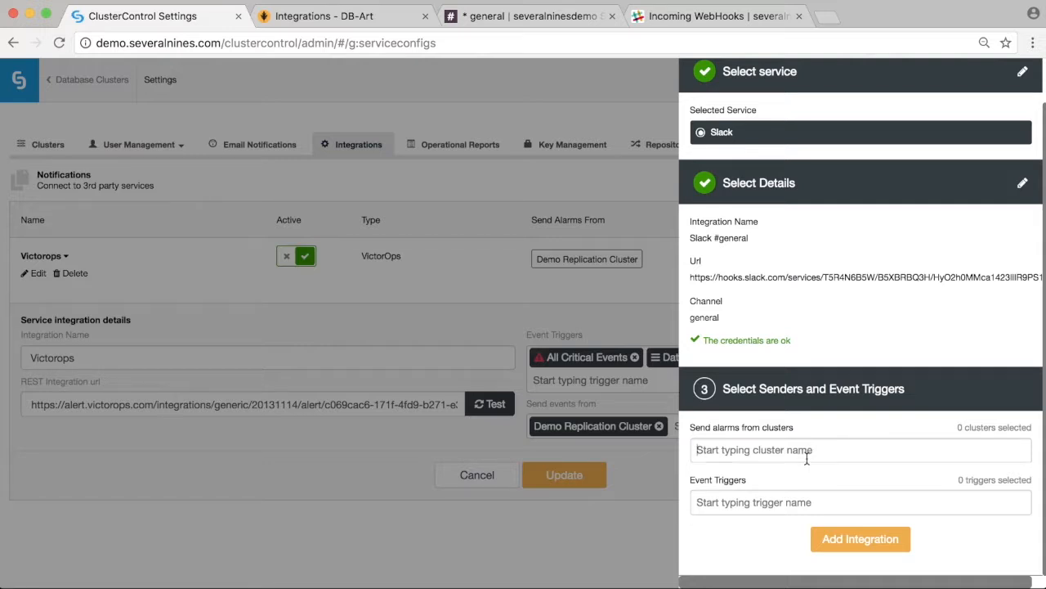
pyautogui.click(892, 493)
pyautogui.click(867, 502)
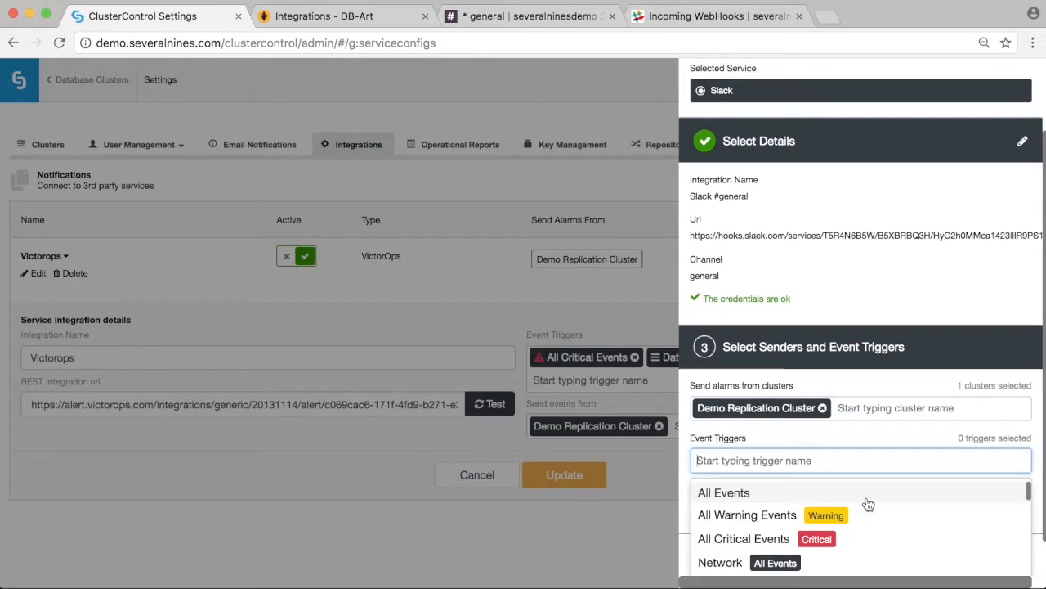
pyautogui.click(840, 539)
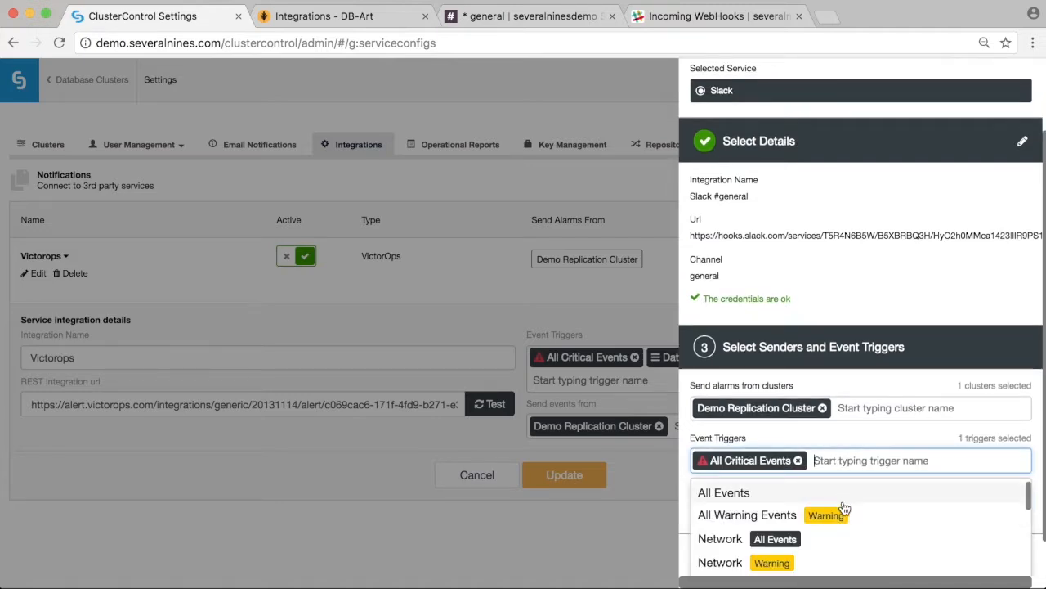
pyautogui.click(953, 429)
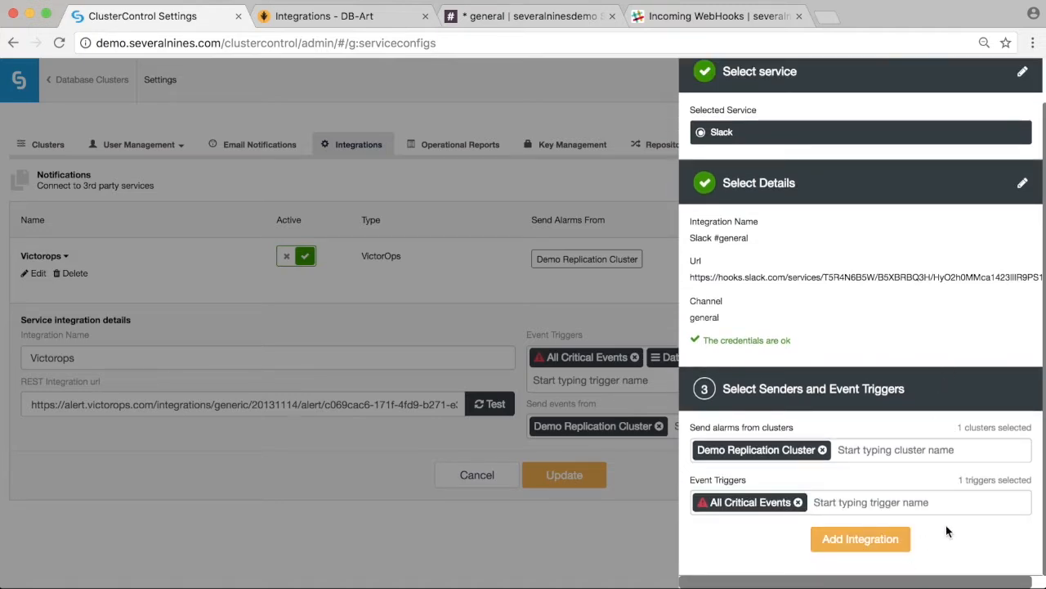
pyautogui.click(882, 541)
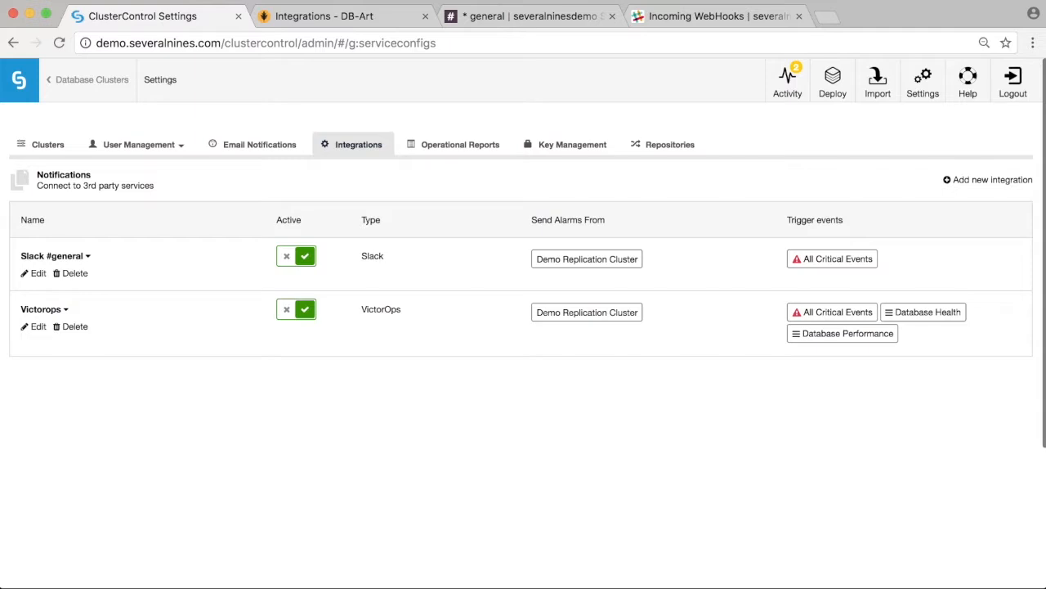
# Check the #general channel in Slack for the test alarm and return to ClusterControl's integrations list.
pyautogui.click(527, 16)
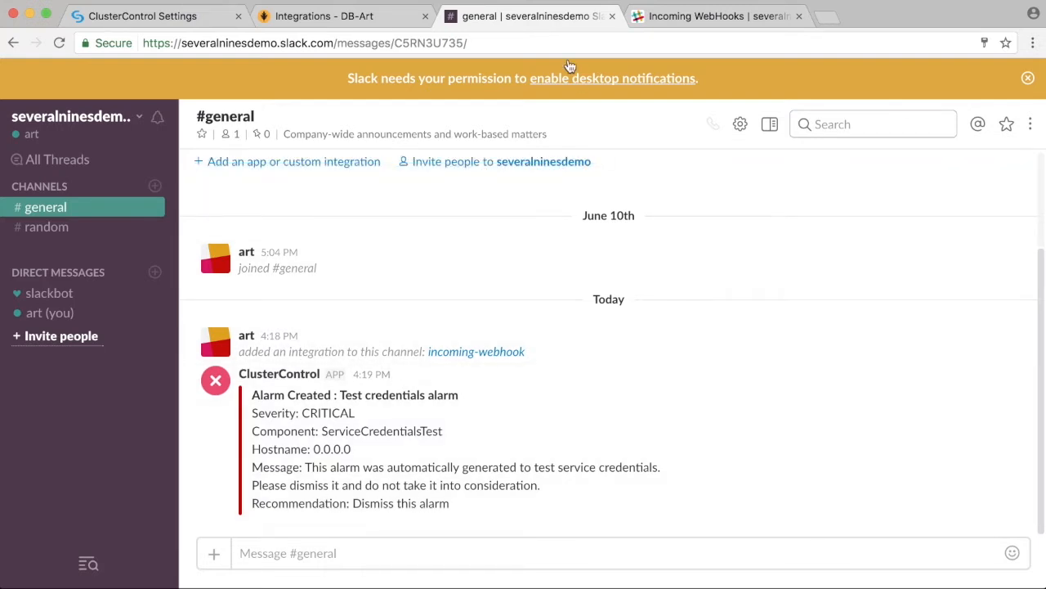
pyautogui.click(73, 18)
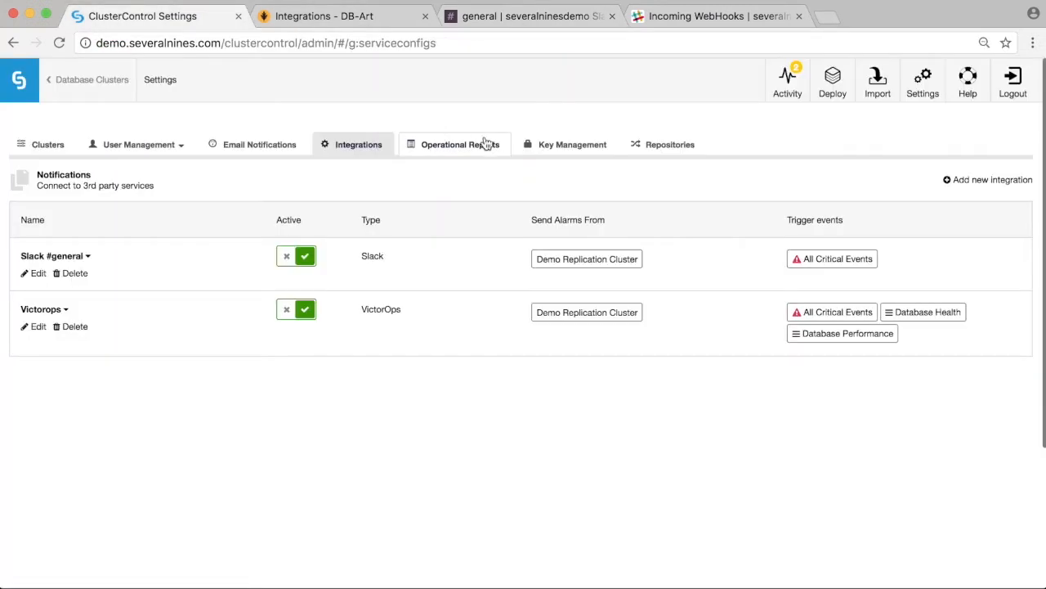